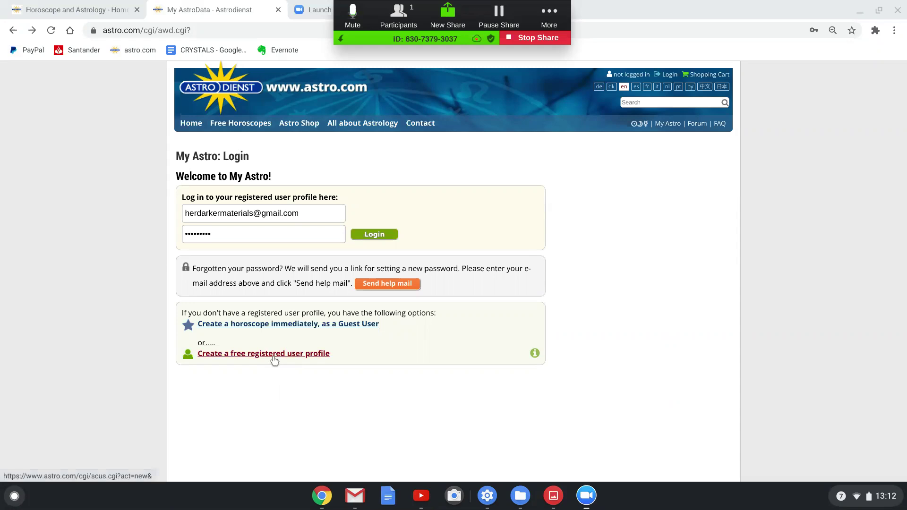
View the registration form for a free user profile and return to the login page.
click(273, 358)
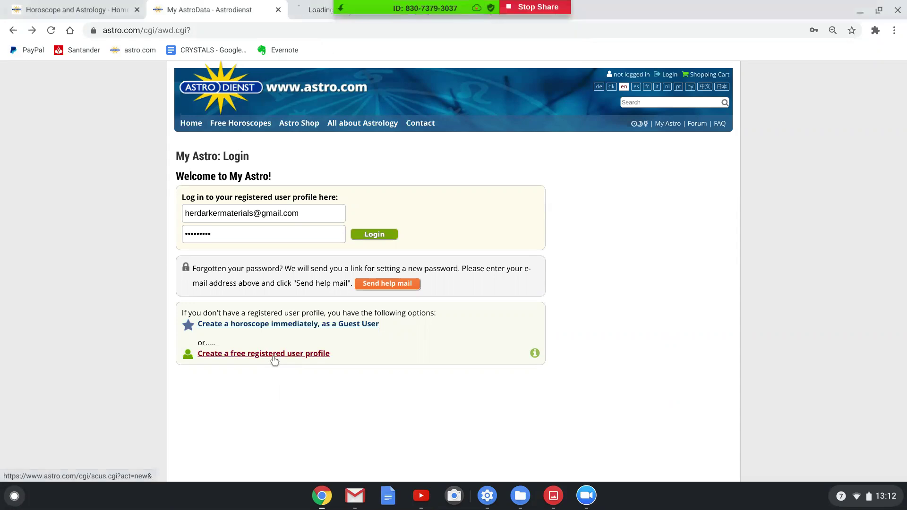
click(313, 14)
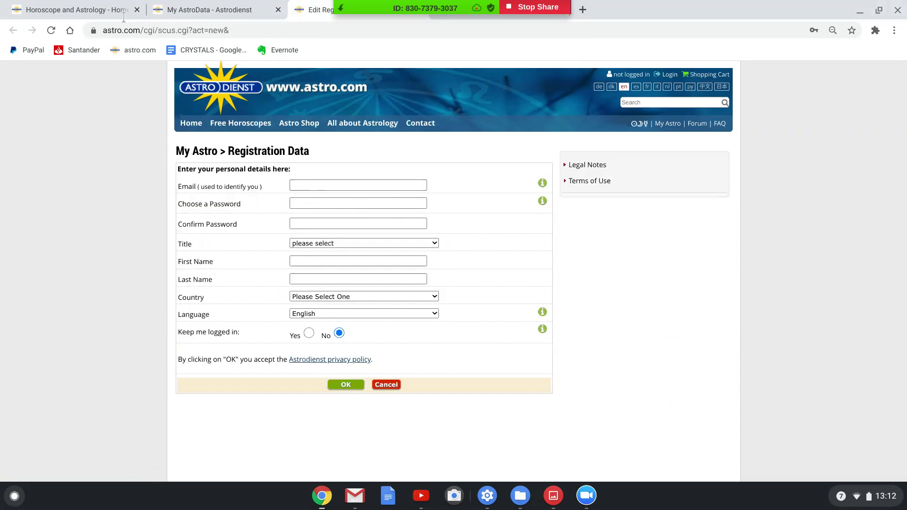
click(202, 11)
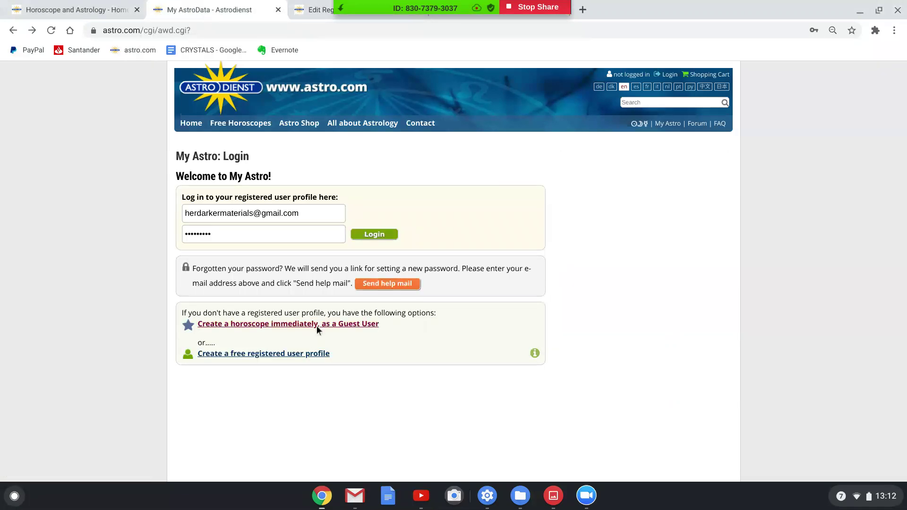
Log in to the registered profile with the prefilled credentials and start adding new astro data.
click(374, 236)
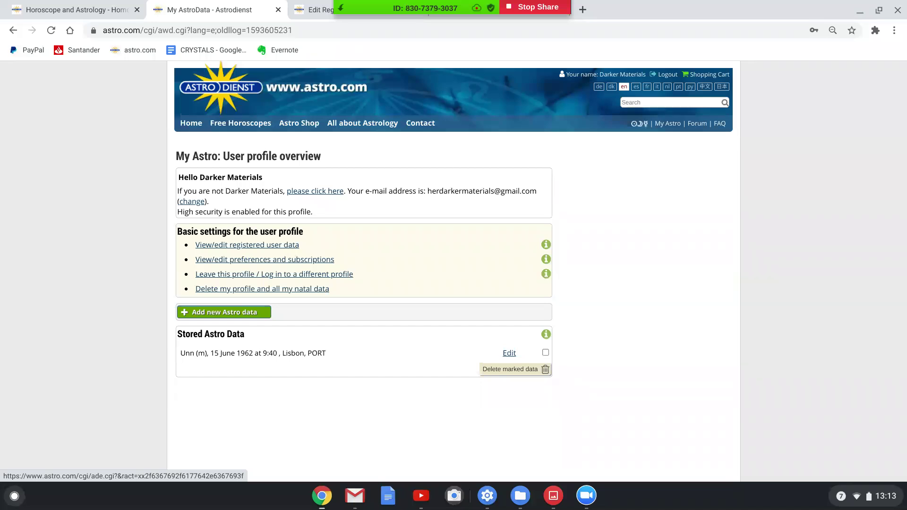
click(220, 315)
Enter the person's name in the first name field and set the gender to female.
click(258, 183)
text(Jo)
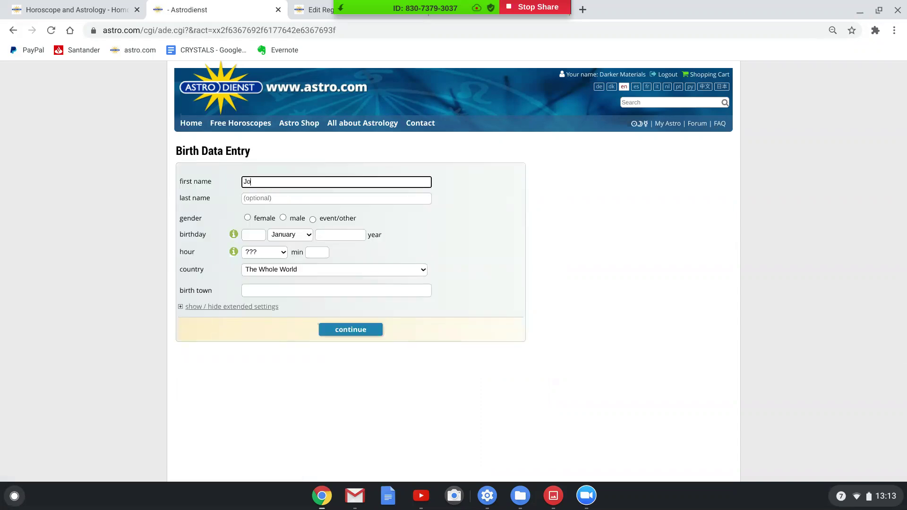
text( Blogs)
click(247, 217)
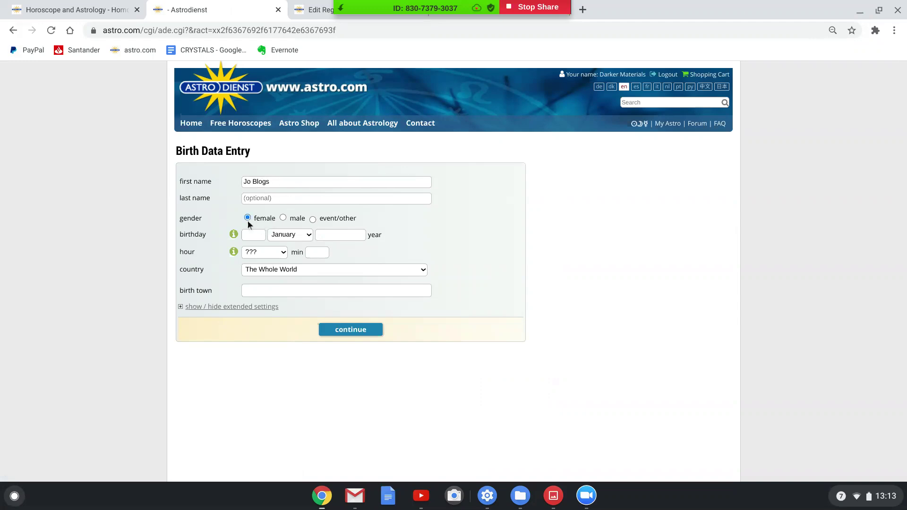
Enter the person's date of birth, filling in day, month and year.
click(251, 238)
text(22)
click(290, 234)
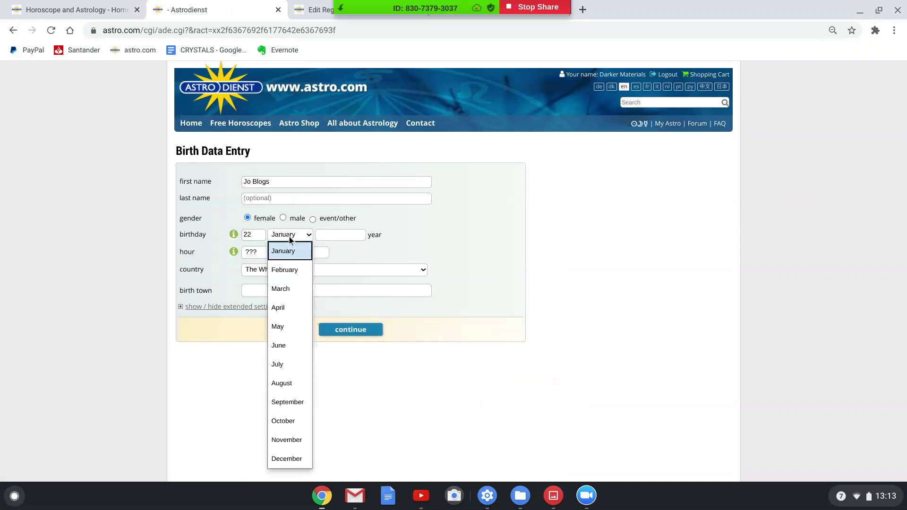
click(279, 364)
click(329, 232)
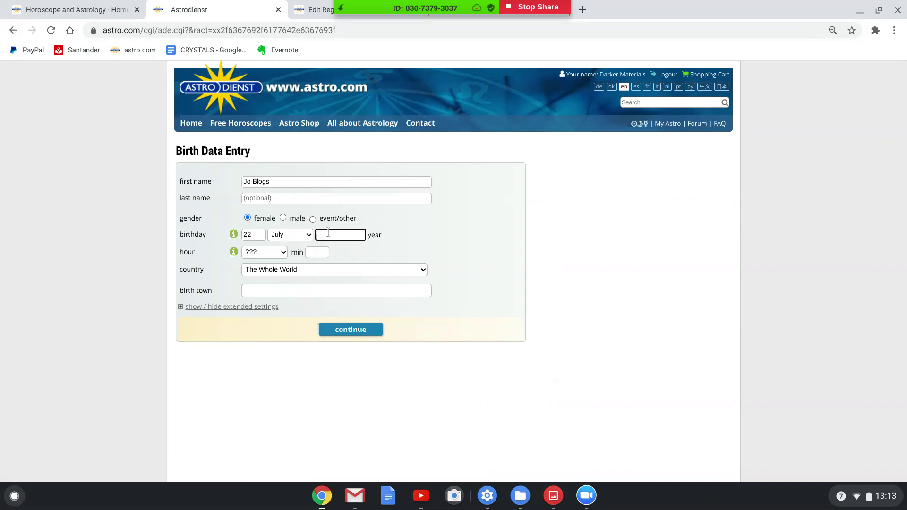
text(1986)
Set the birth time to 8 [am] and 30 minutes.
click(273, 256)
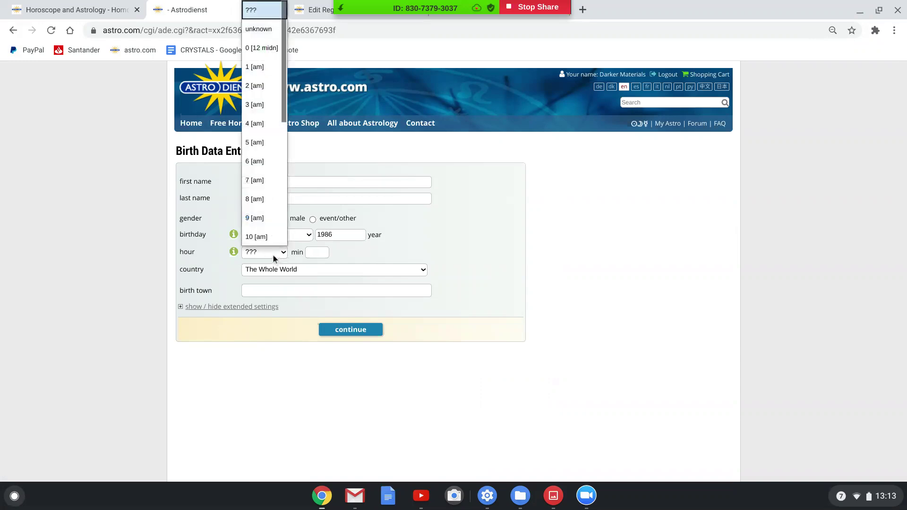
scroll(270, 236, down, 1)
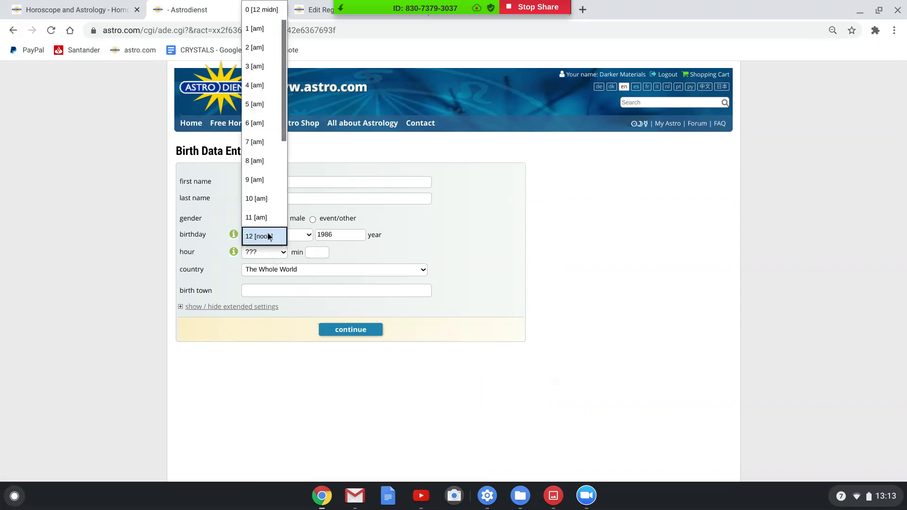
click(265, 161)
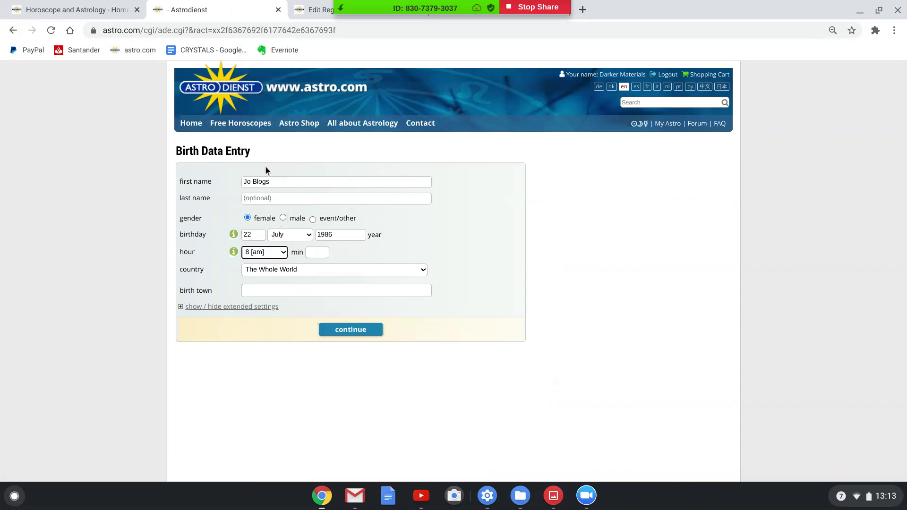
click(314, 255)
text(30)
Set the country to Great Britain and the birth town to London, ENG (UK).
click(289, 272)
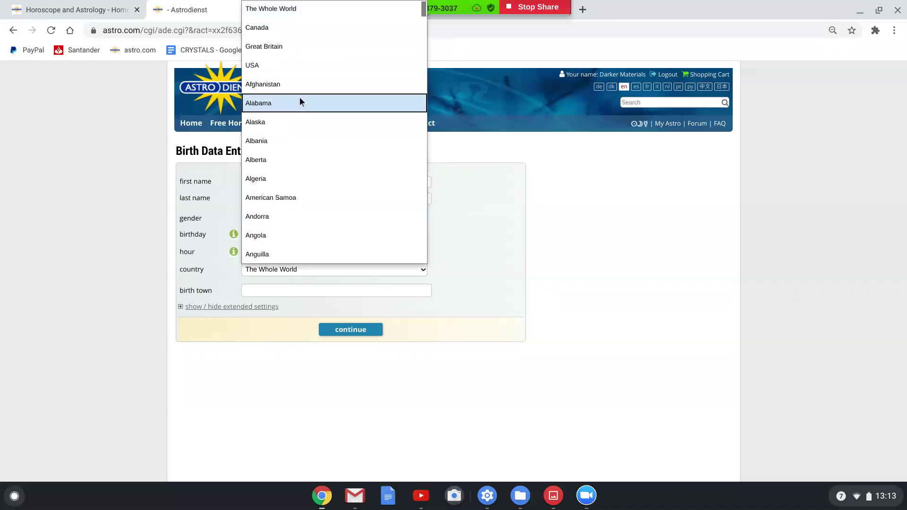
click(270, 47)
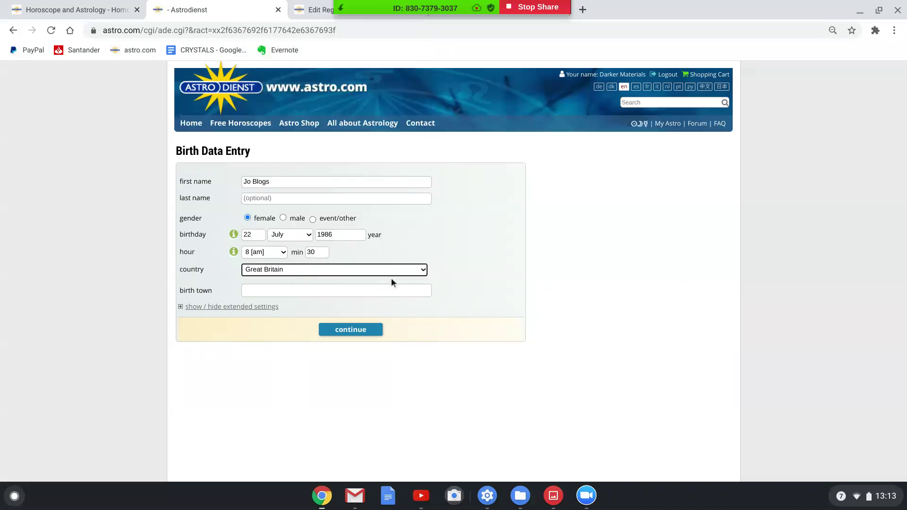
click(290, 290)
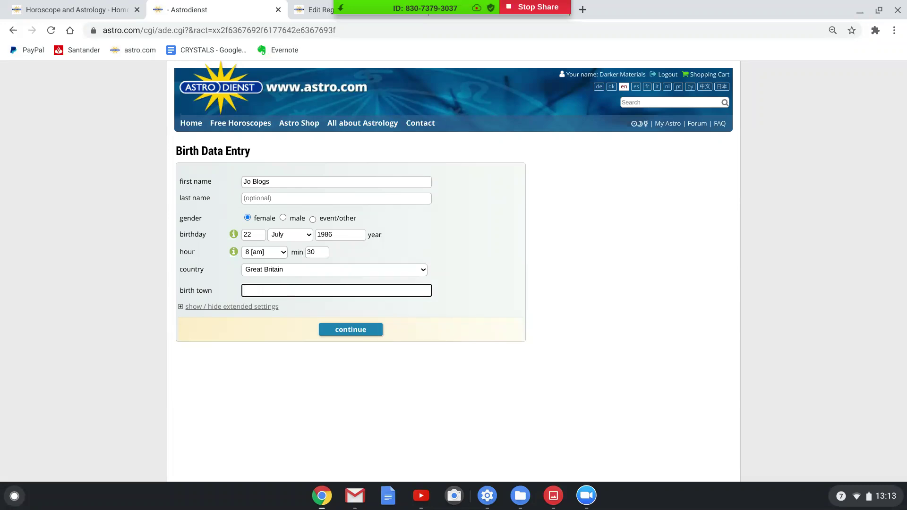
text(London)
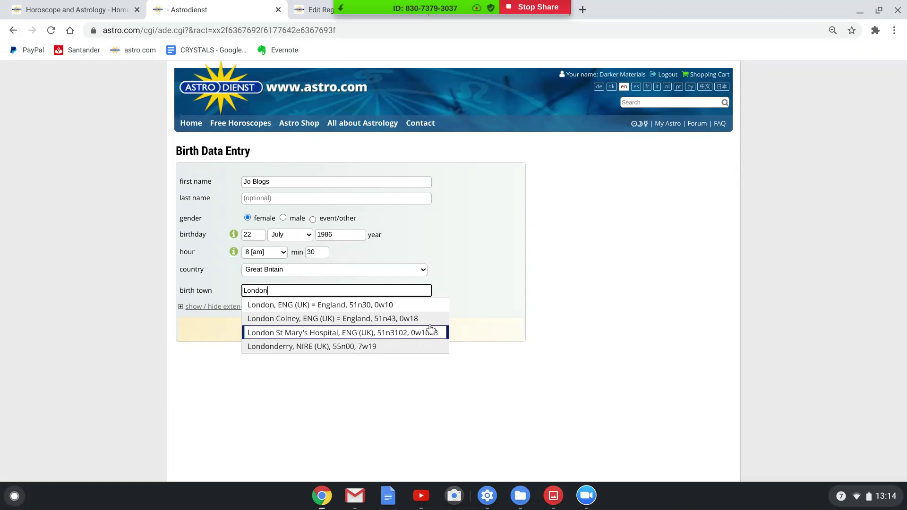
click(374, 310)
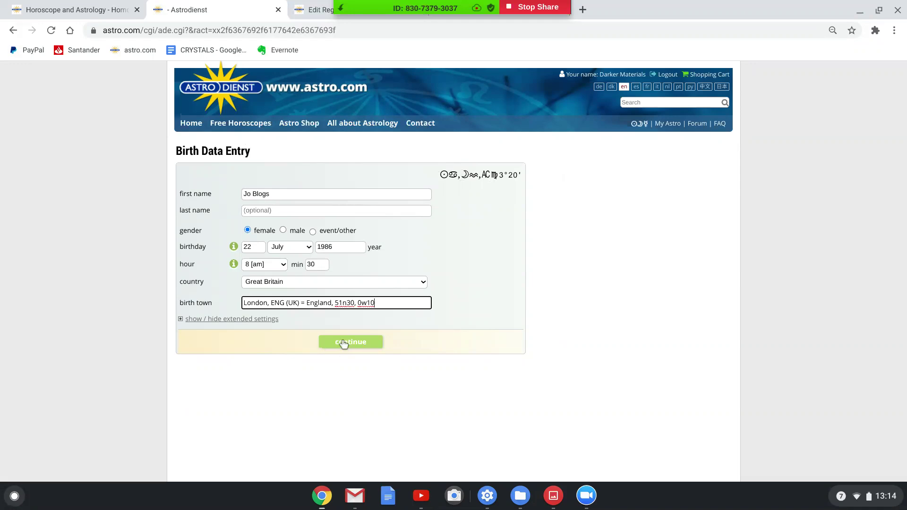
Try 18 [6 pm] as the birth hour to compare the ascendant, and set it back to 8 [am].
click(252, 265)
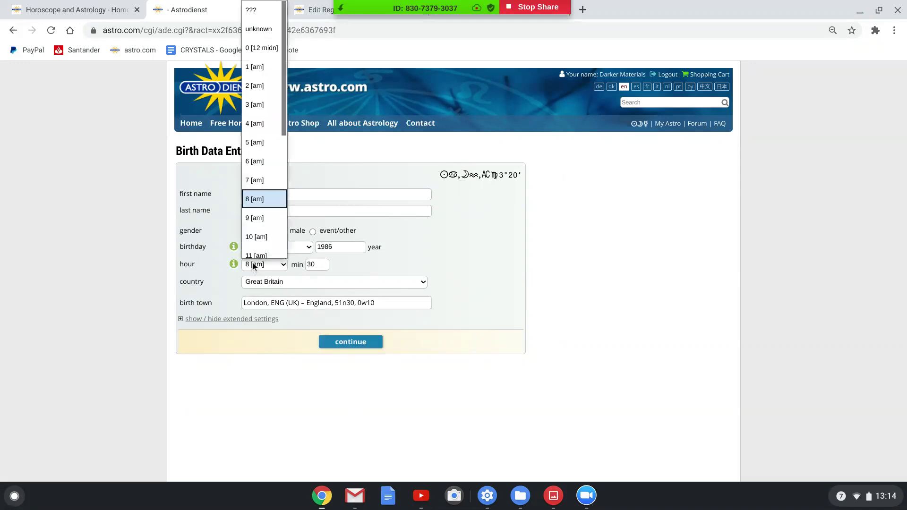
scroll(253, 258, down, 4)
click(252, 252)
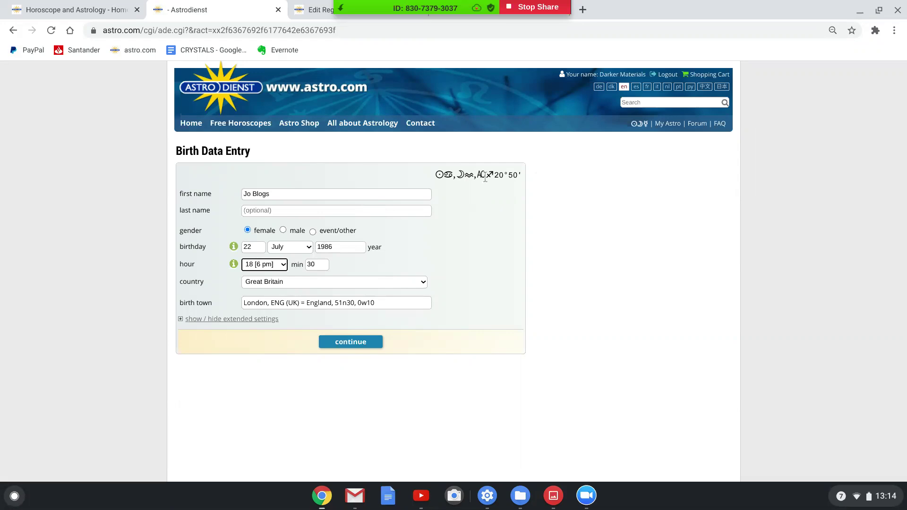
click(265, 266)
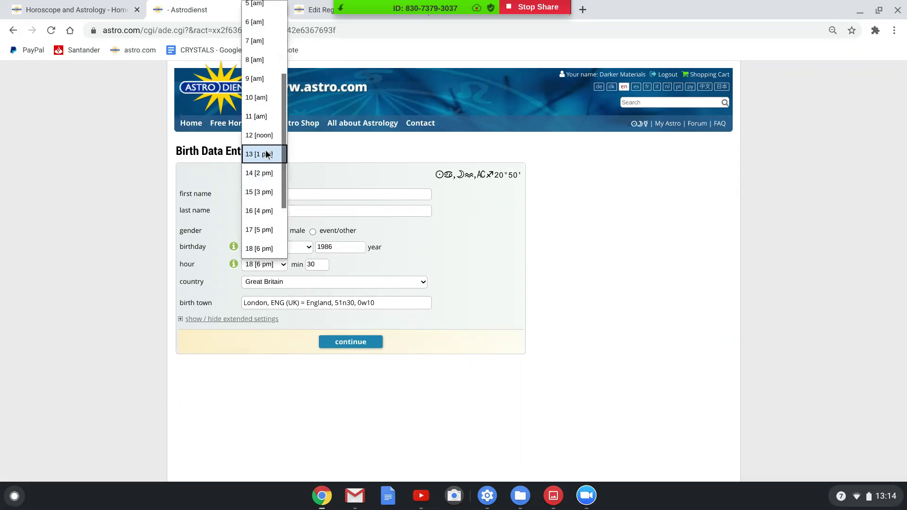
click(254, 61)
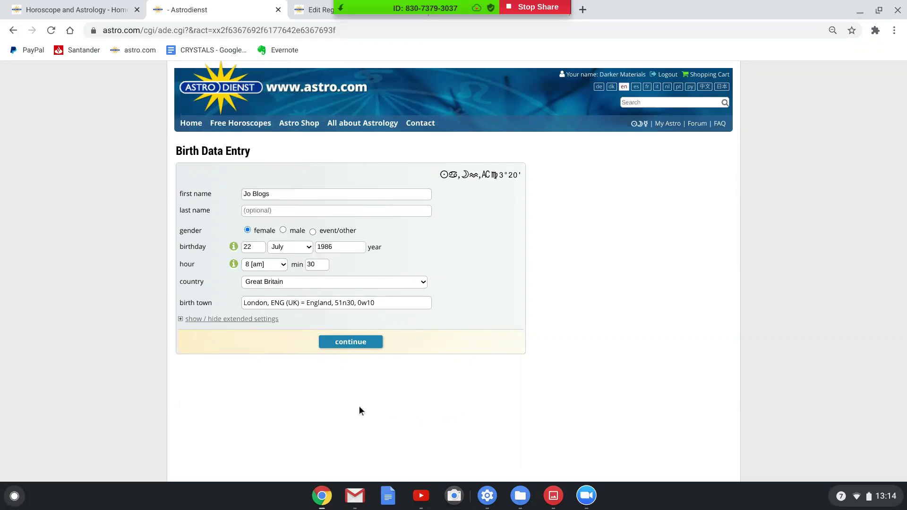
Save the birth data and open the Extended Chart Selection for the newly added person.
click(356, 347)
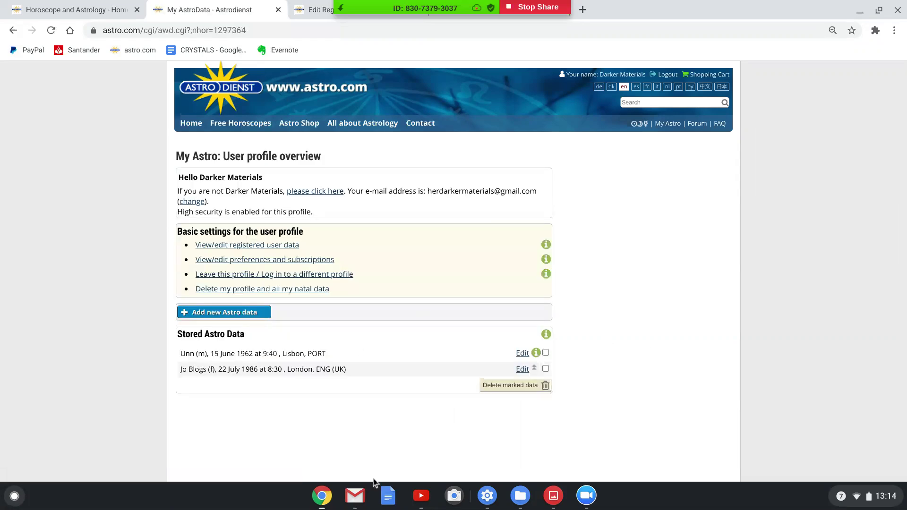
click(255, 370)
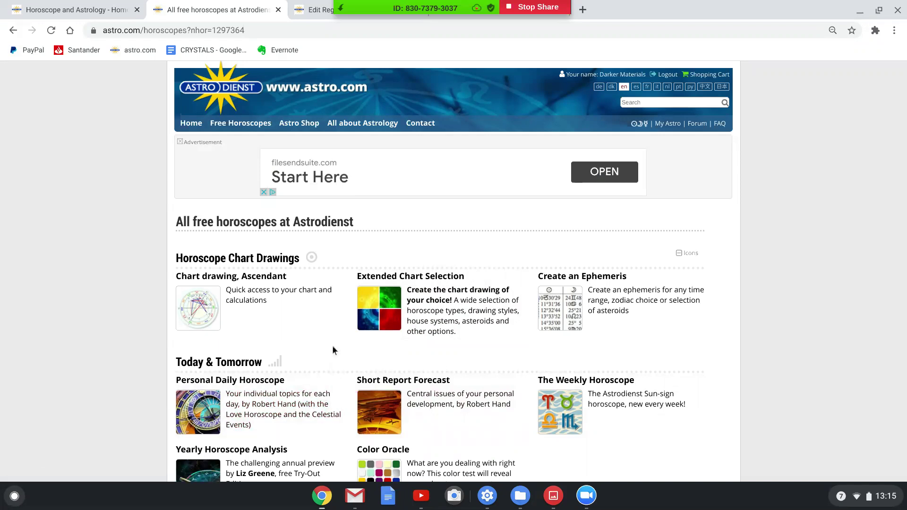
click(433, 305)
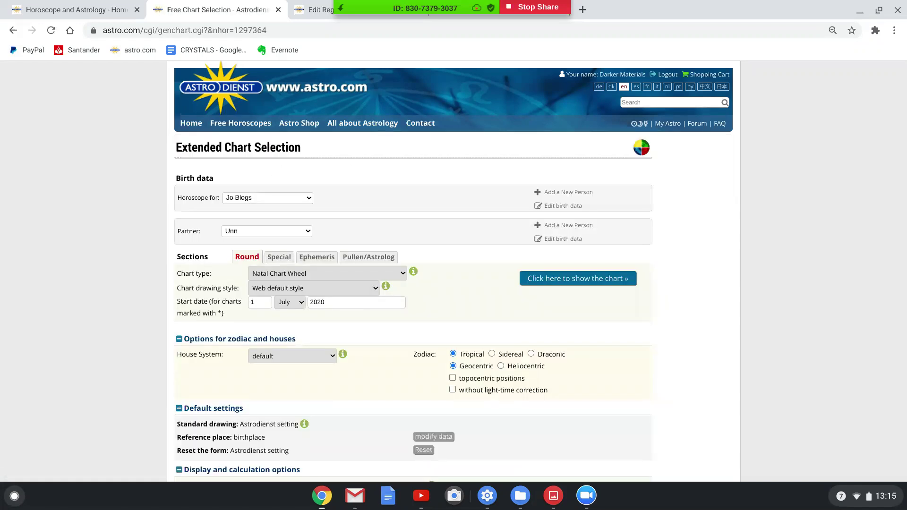
Look through the available chart types, including partner charts, progressions and solar returns, keeping Natal Chart Wheel.
click(297, 274)
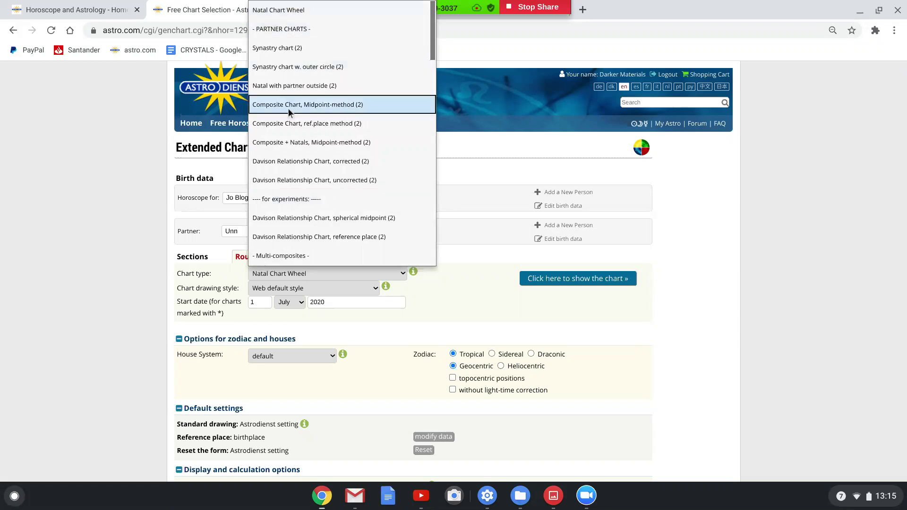
scroll(292, 205, down, 6)
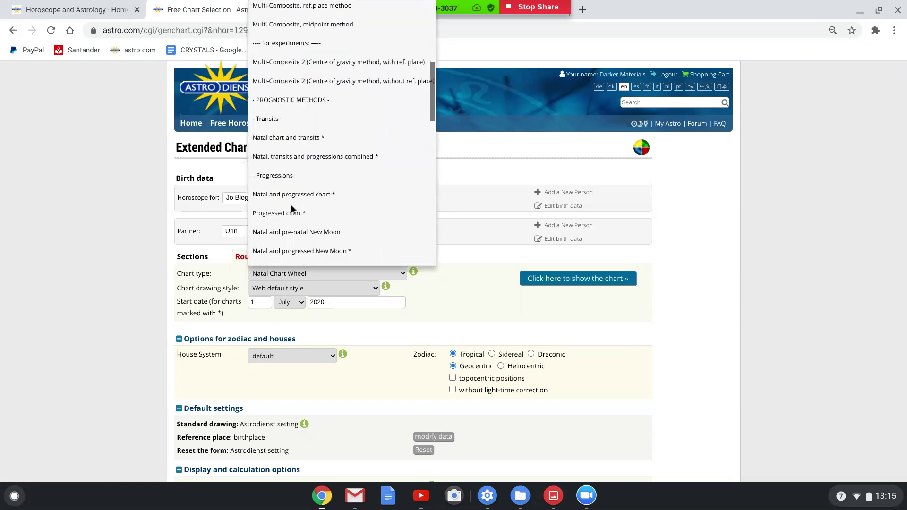
scroll(291, 205, down, 5)
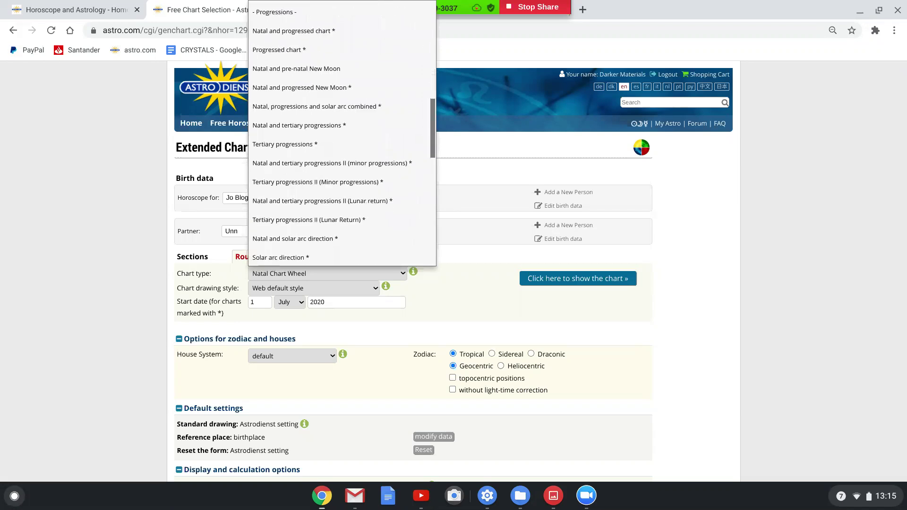
scroll(291, 205, down, 3)
scroll(291, 205, down, 6)
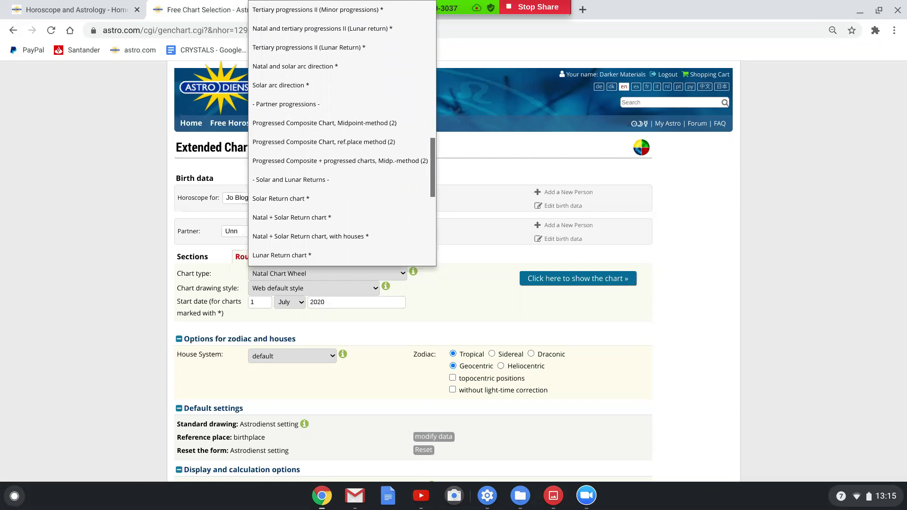
click(376, 338)
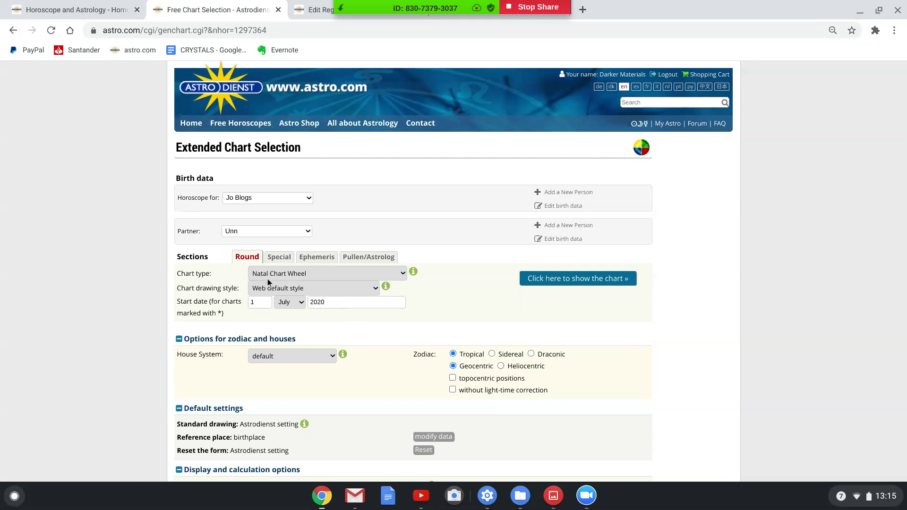
Enable the Descending Node calculation option and aspects to Chiron in the display and calculation options.
scroll(343, 322, down, 1)
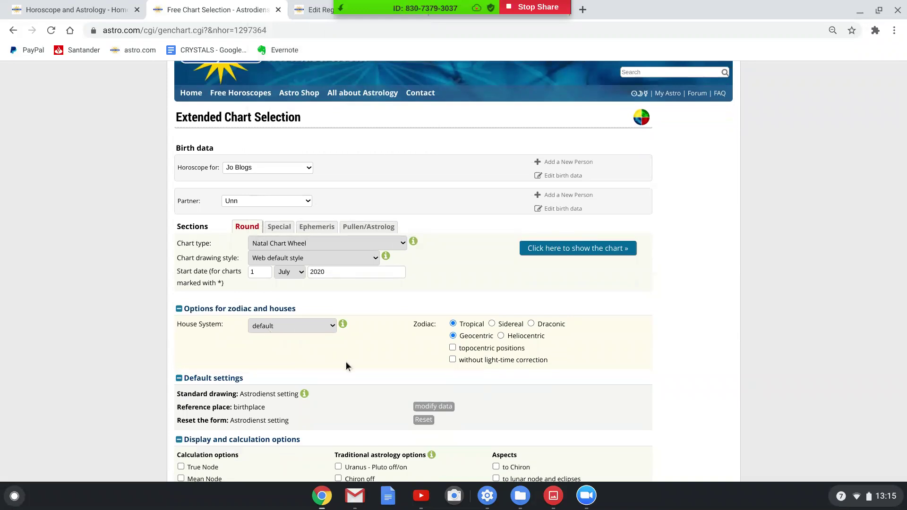
scroll(346, 366, down, 5)
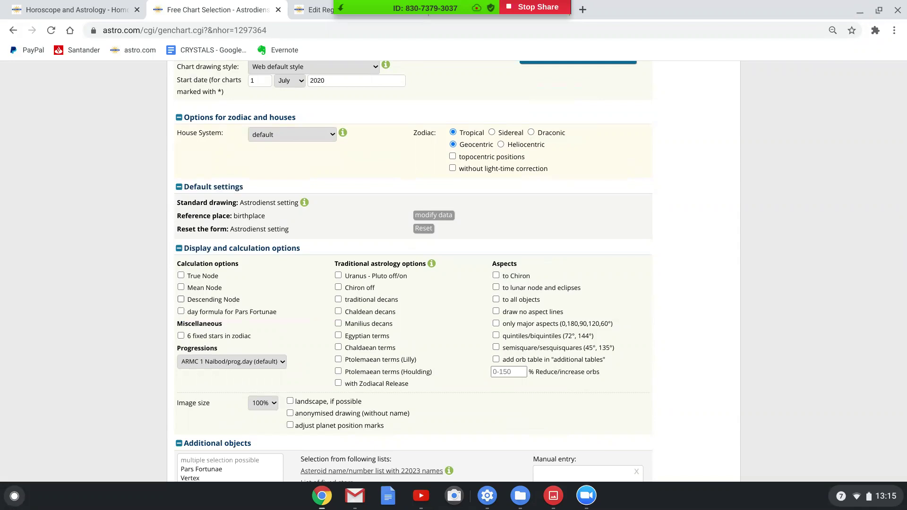
click(181, 299)
click(496, 276)
Review the additional objects and their manual entry without adding any, and generate the natal chart.
scroll(454, 271, down, 2)
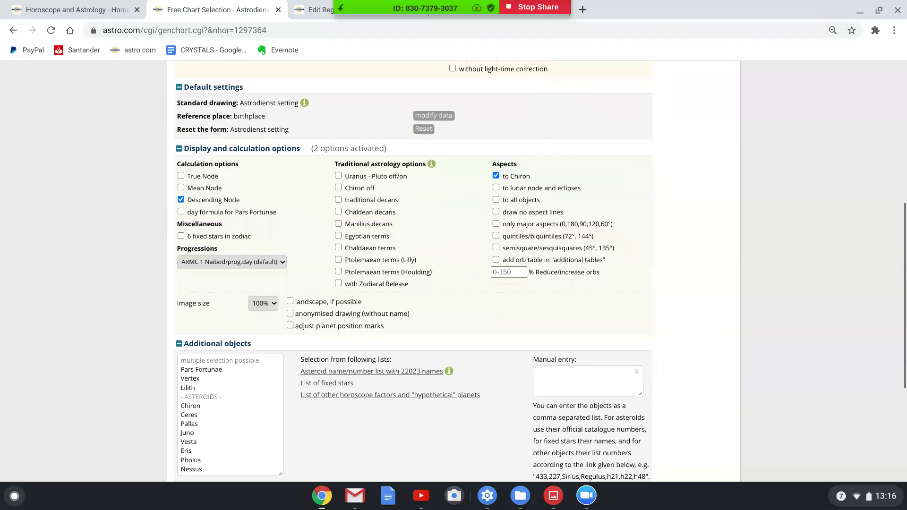
scroll(266, 327, down, 2)
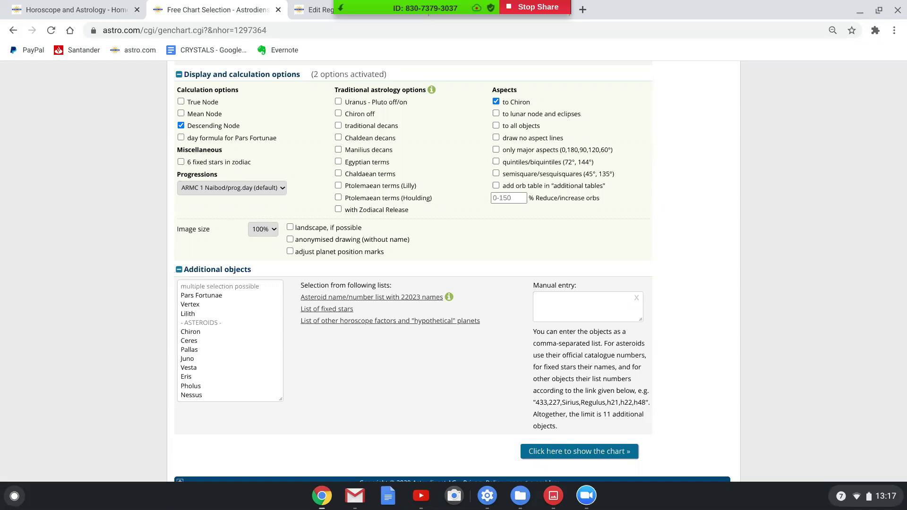
click(565, 308)
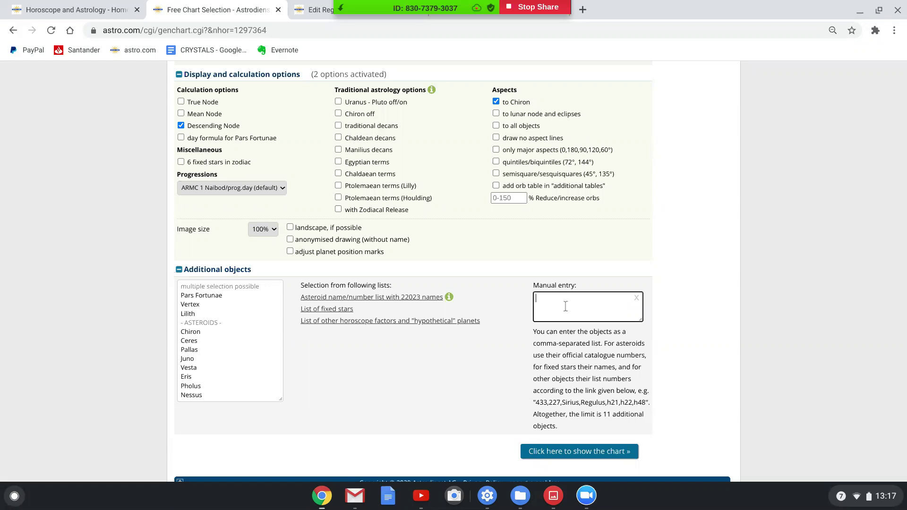
click(461, 362)
scroll(460, 362, down, 3)
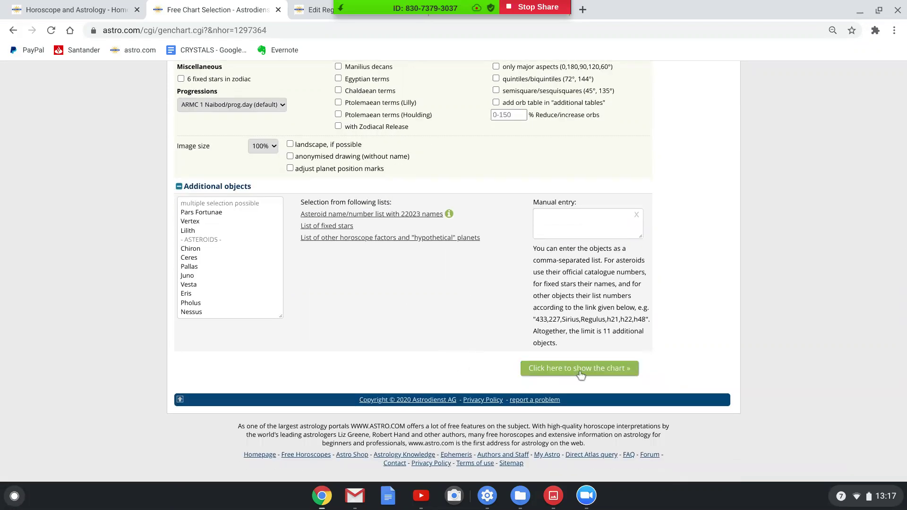
click(581, 373)
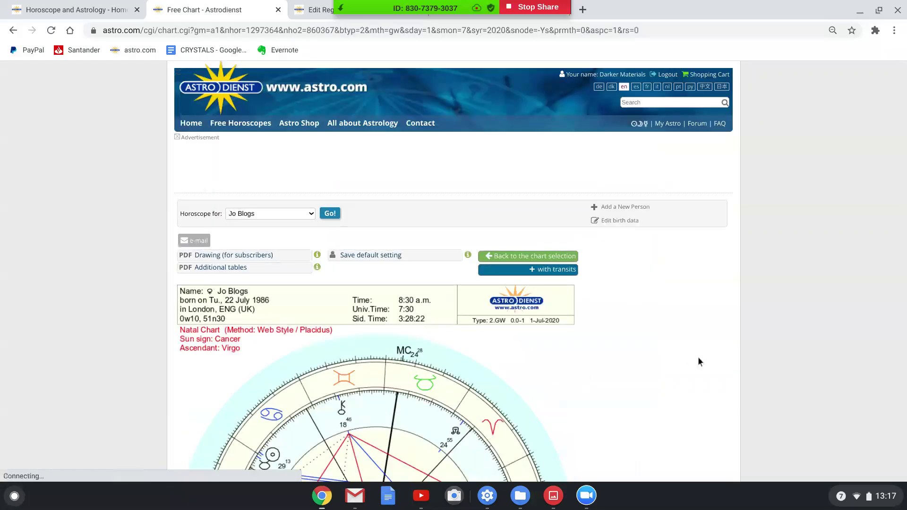
Examine the generated natal chart wheel, including its signs, planets, nodes, house divisions and aspect lines.
scroll(699, 361, down, 2)
scroll(698, 361, down, 4)
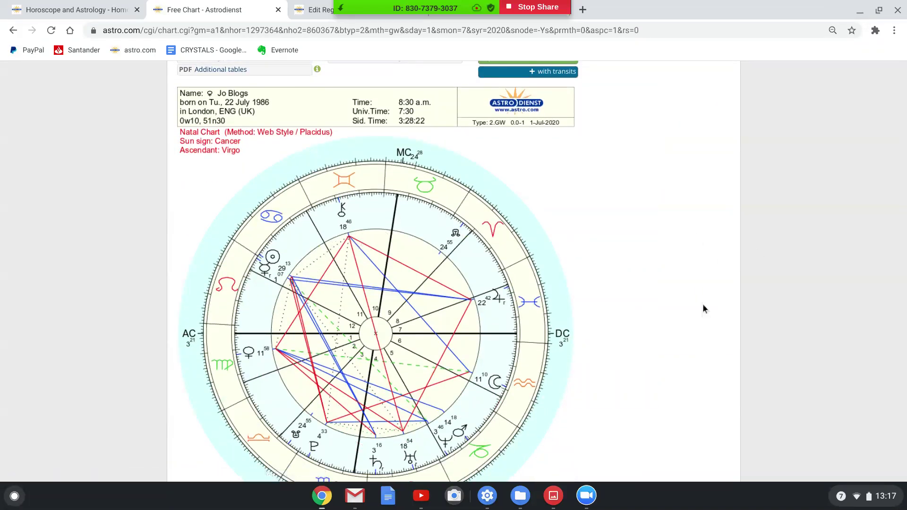
scroll(702, 304, down, 1)
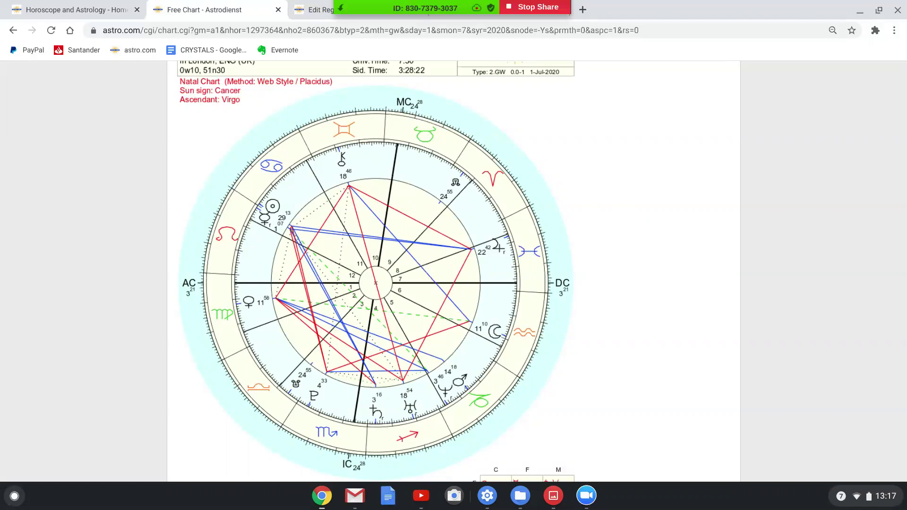
scroll(391, 264, up, 1)
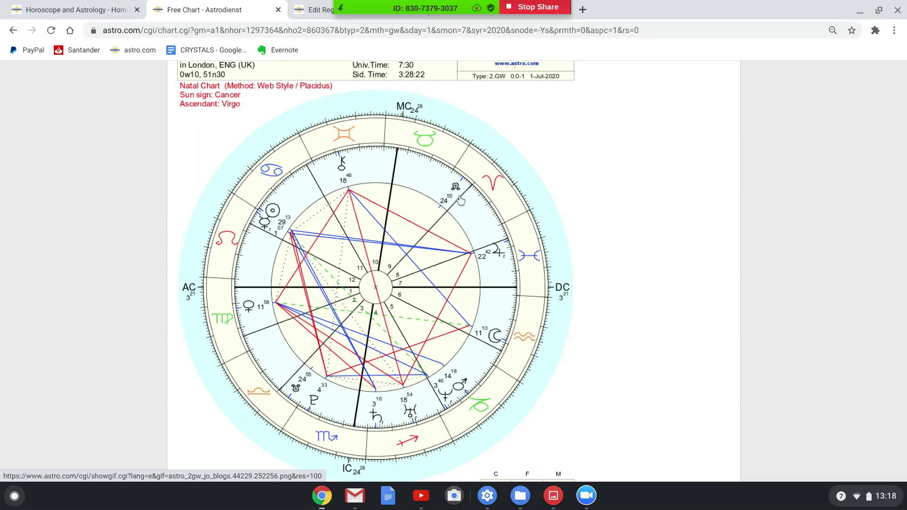
scroll(461, 201, down, 1)
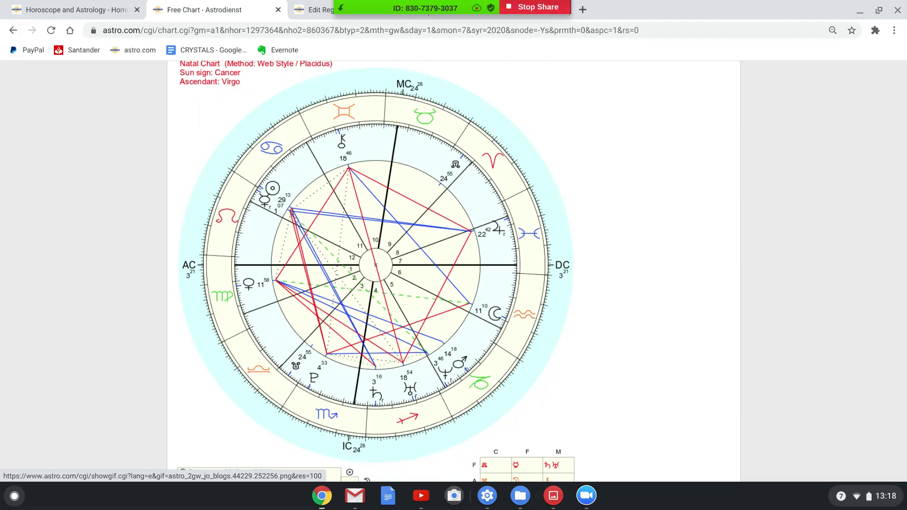
scroll(326, 384, down, 3)
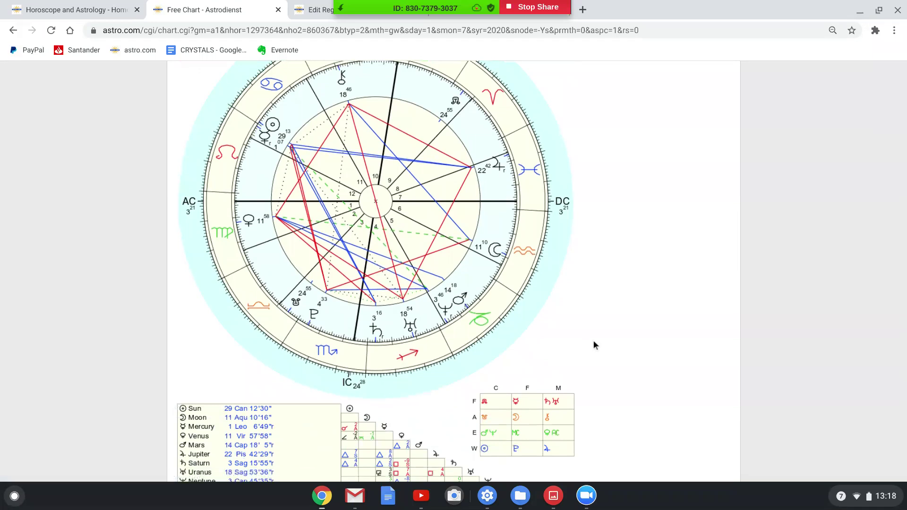
scroll(593, 340, up, 2)
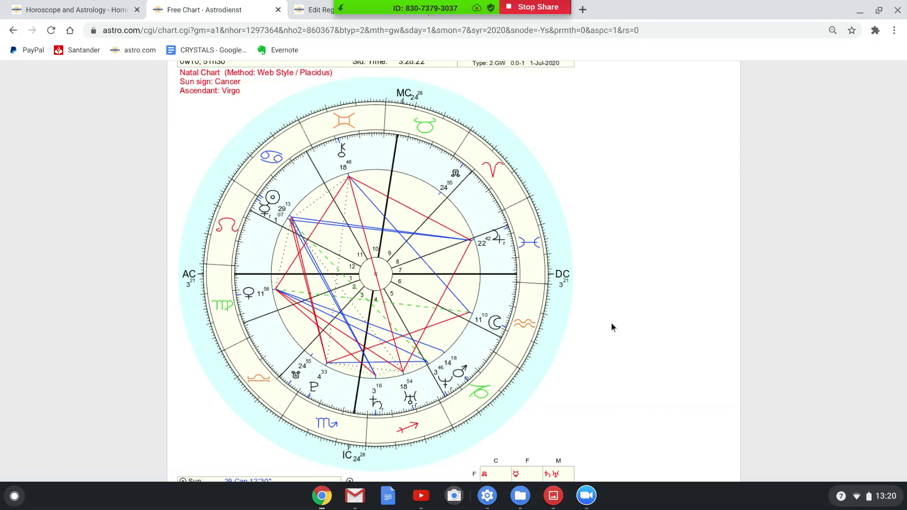
Review the planet positions table and aspect grid below the natal chart and compare them with the symbols on the wheel.
scroll(611, 325, down, 2)
scroll(612, 327, down, 5)
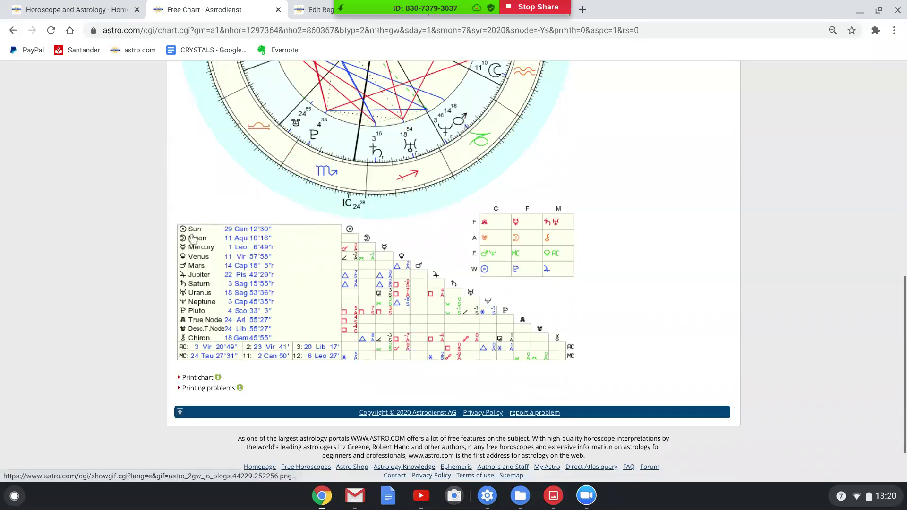
scroll(630, 260, up, 3)
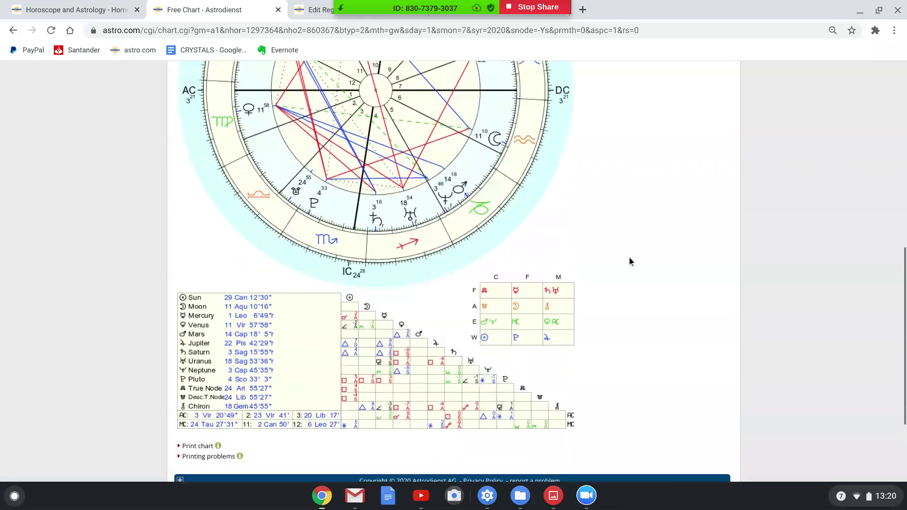
scroll(628, 259, up, 2)
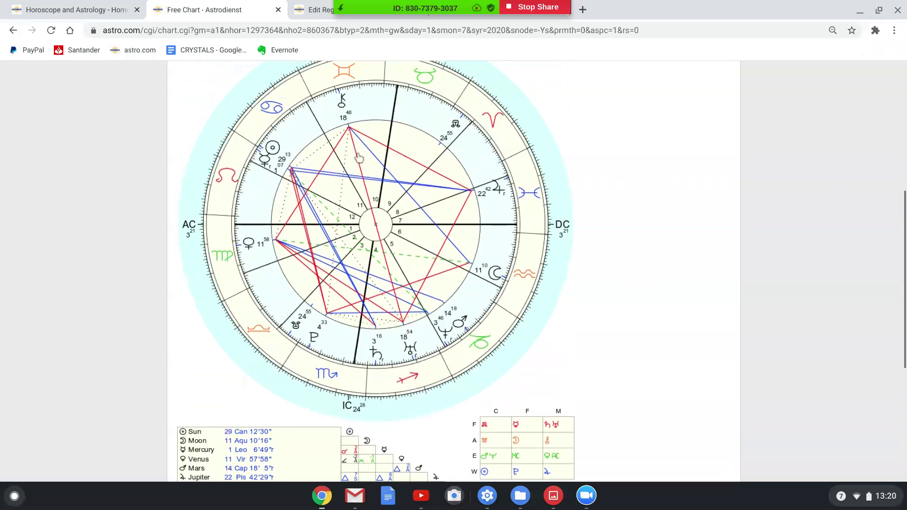
scroll(596, 214, down, 4)
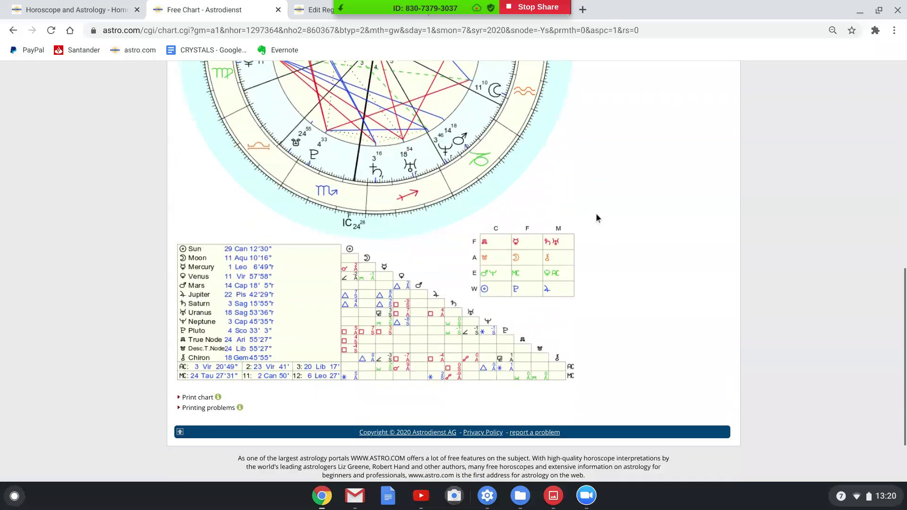
Enlarge the page zoom by three levels and return to the tables below the natal chart.
click(894, 30)
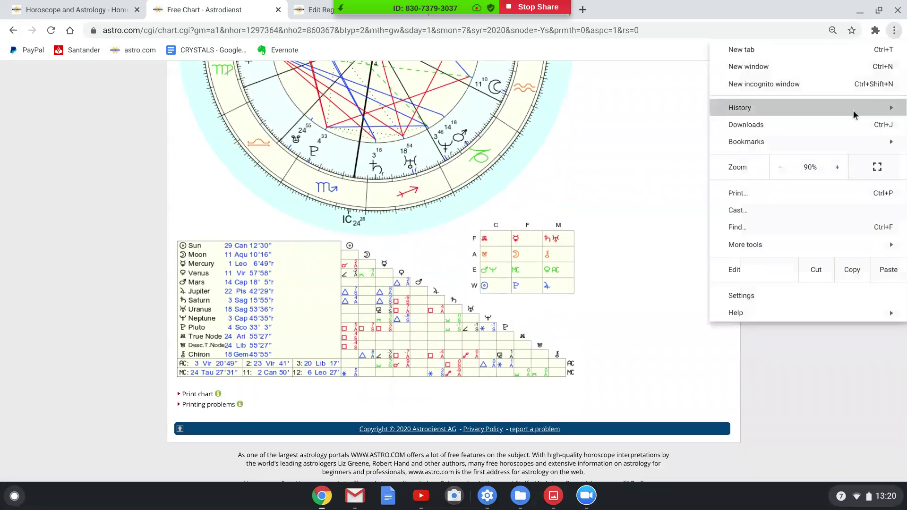
click(837, 168)
click(837, 167)
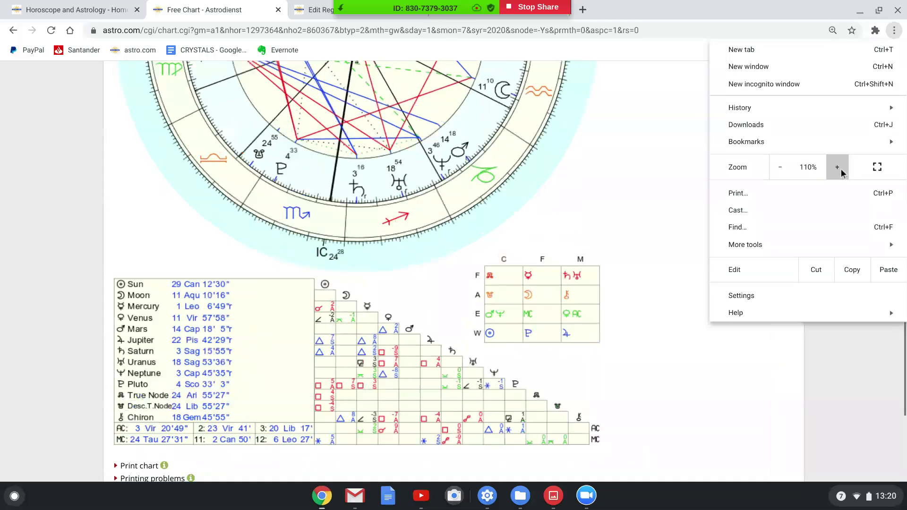
click(838, 168)
click(673, 370)
scroll(673, 371, down, 2)
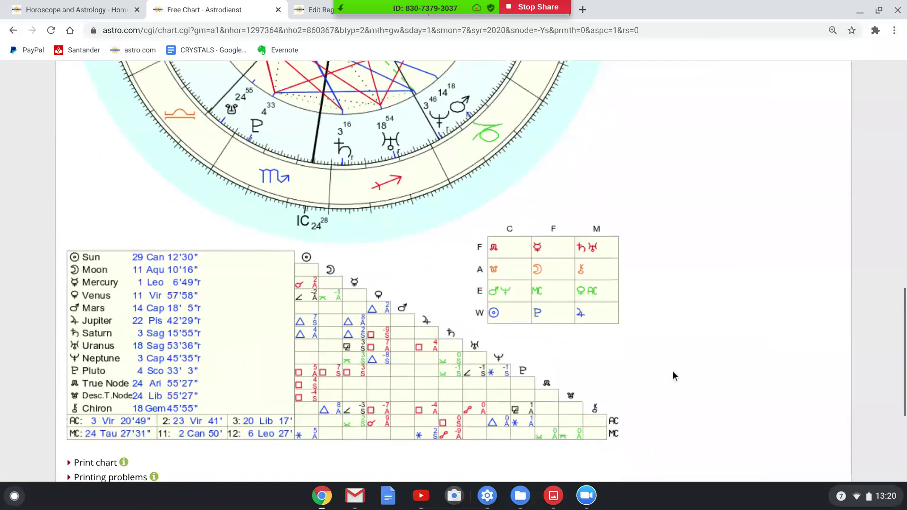
Read the planet positions table and compare its Ascendant entry with the AC marker on the chart wheel.
scroll(672, 372, down, 1)
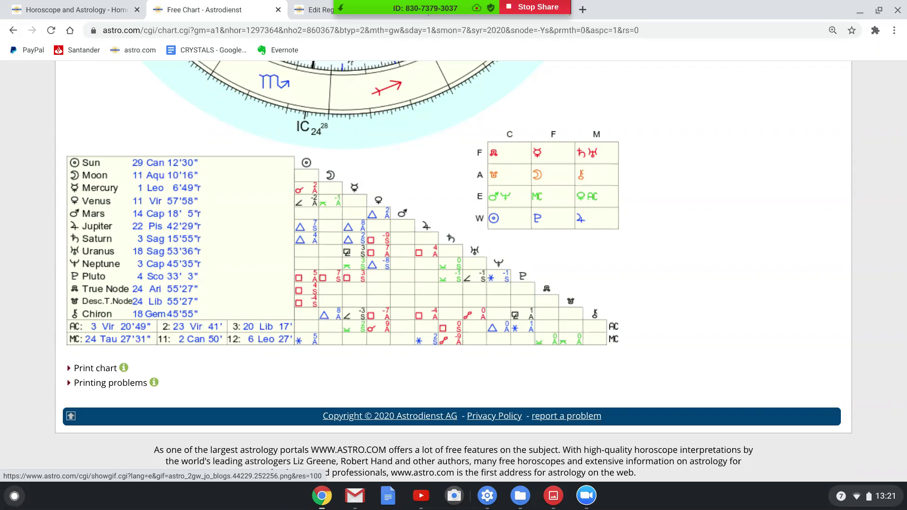
scroll(47, 305, up, 2)
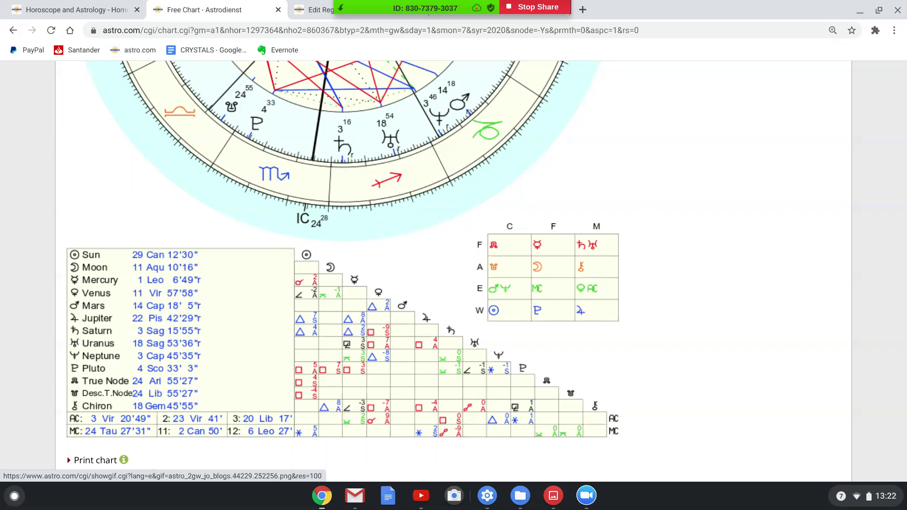
scroll(714, 182, up, 3)
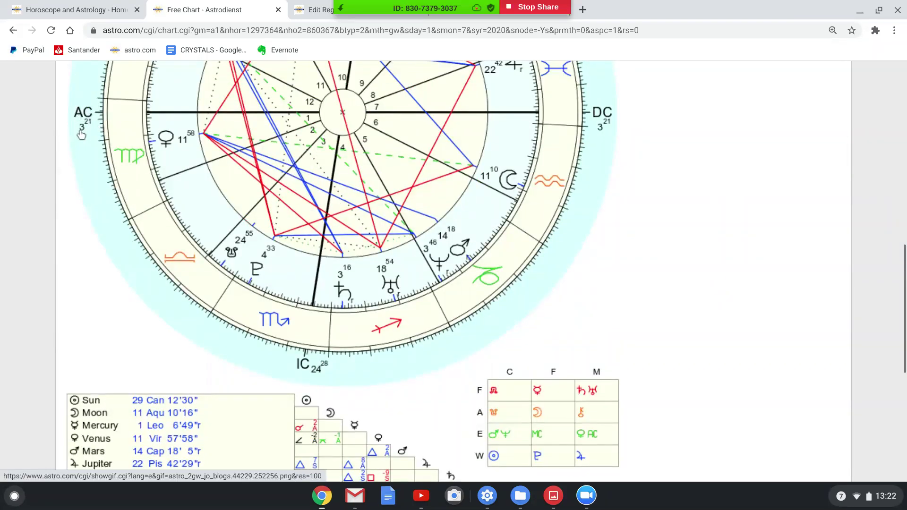
scroll(111, 364, down, 4)
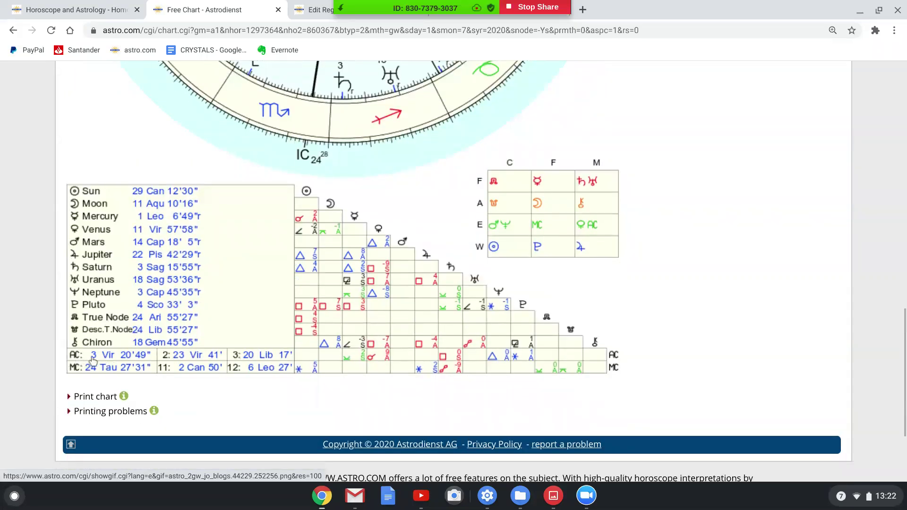
scroll(93, 361, up, 5)
scroll(104, 304, down, 5)
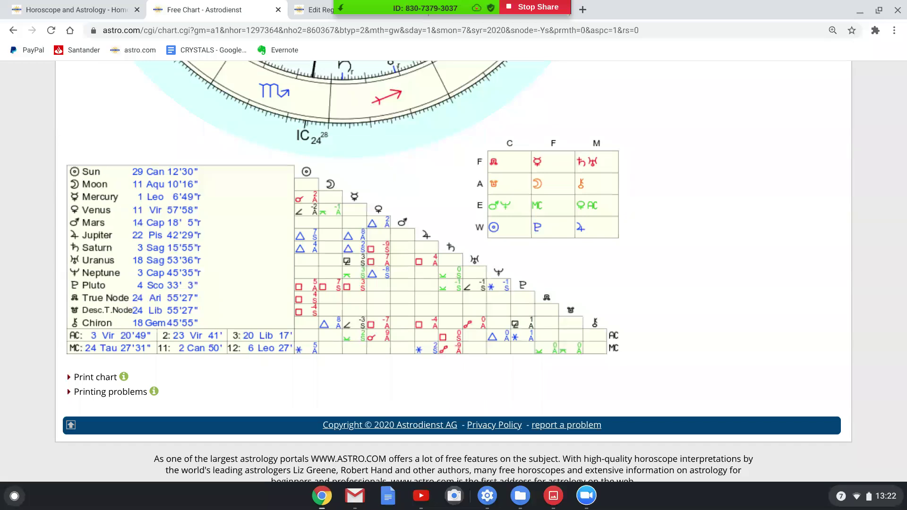
scroll(453, 270, up, 5)
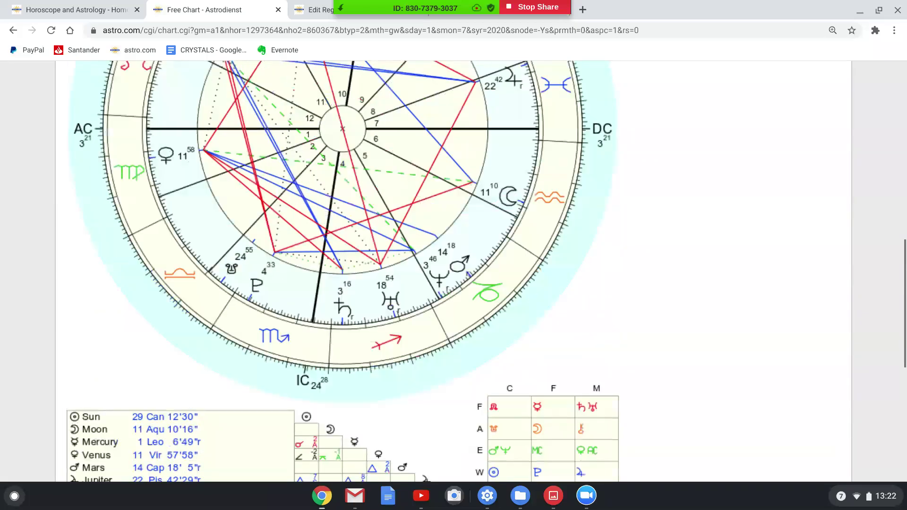
scroll(13, 246, up, 1)
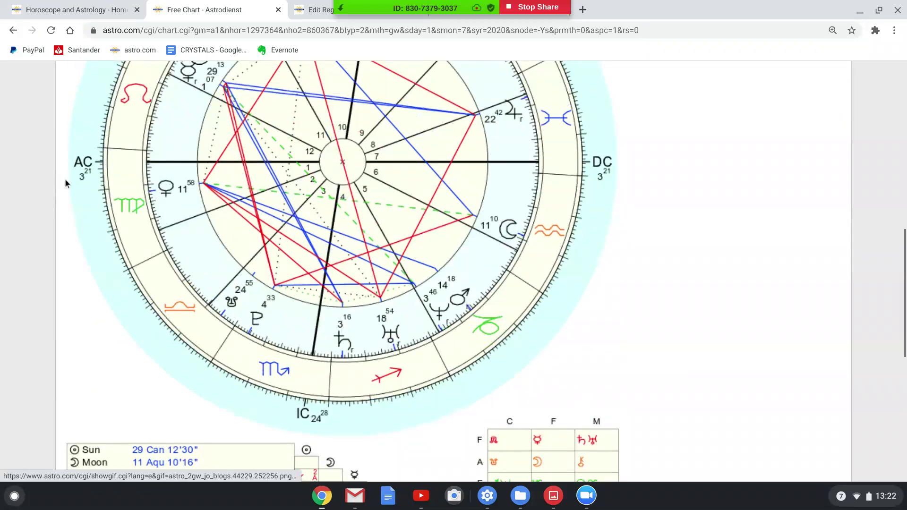
scroll(18, 296, down, 2)
scroll(18, 296, down, 2)
scroll(18, 296, up, 5)
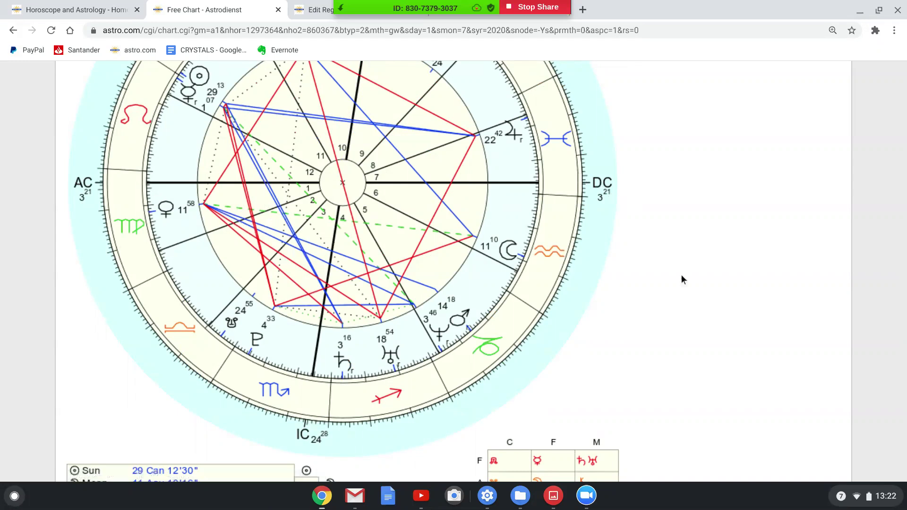
Look over the house divisions on the wheel and match the second house cusp with its entry in the positions table.
scroll(682, 276, up, 2)
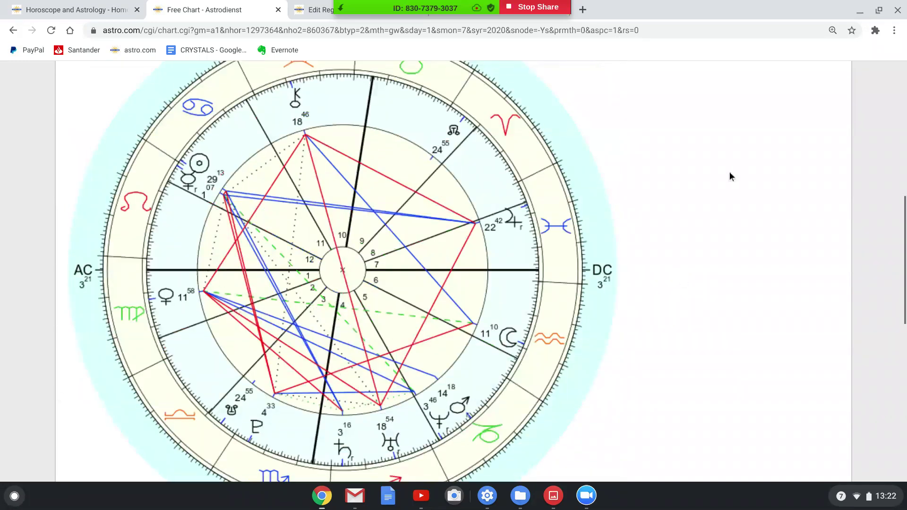
scroll(666, 267, down, 1)
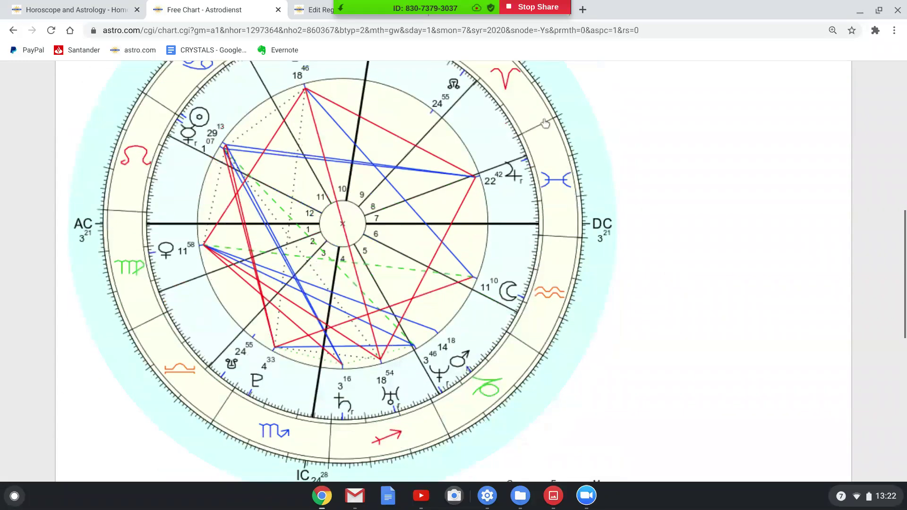
scroll(706, 252, down, 3)
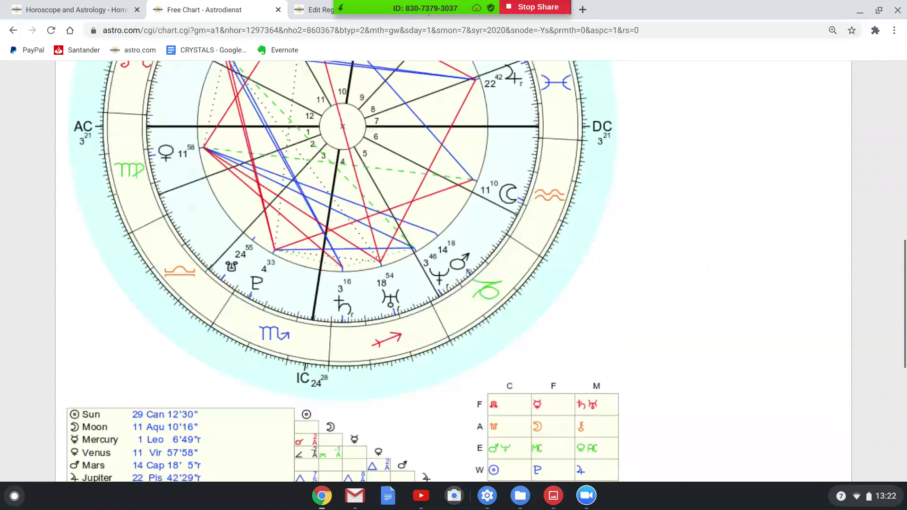
scroll(343, 270, down, 3)
scroll(529, 295, up, 1)
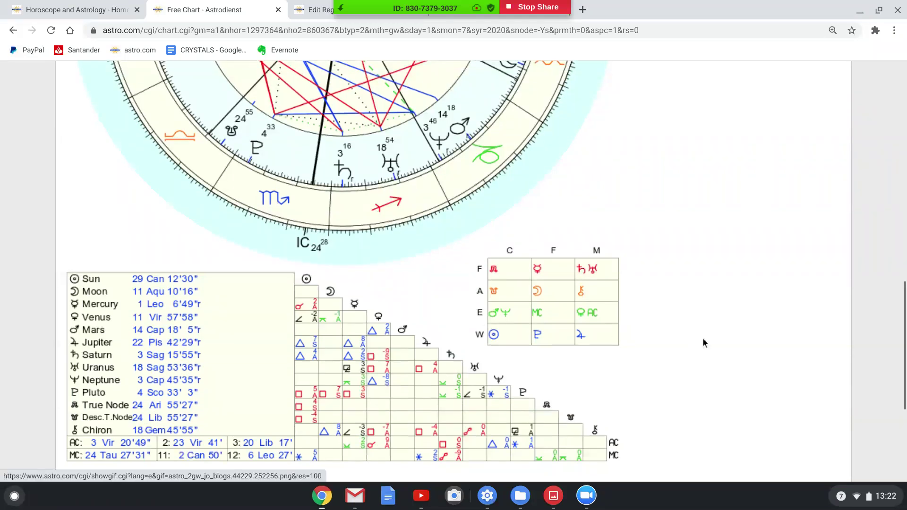
scroll(703, 340, down, 2)
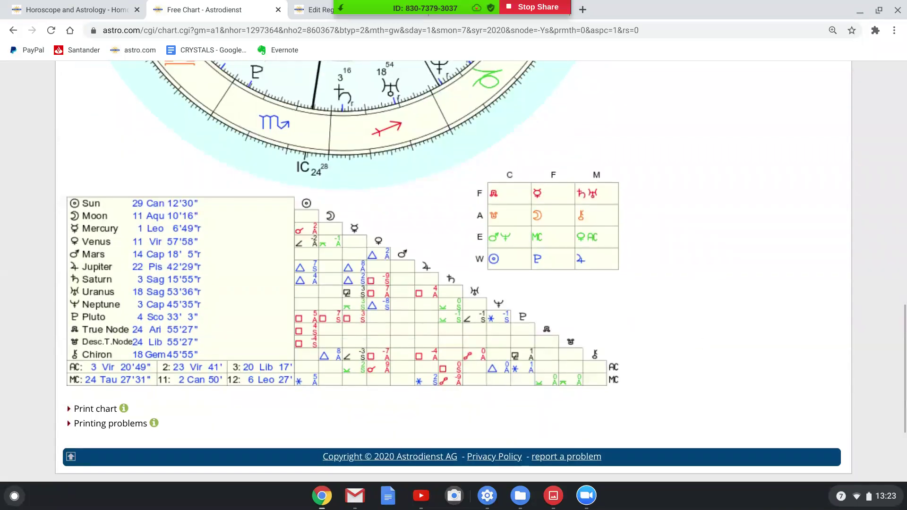
scroll(590, 259, up, 4)
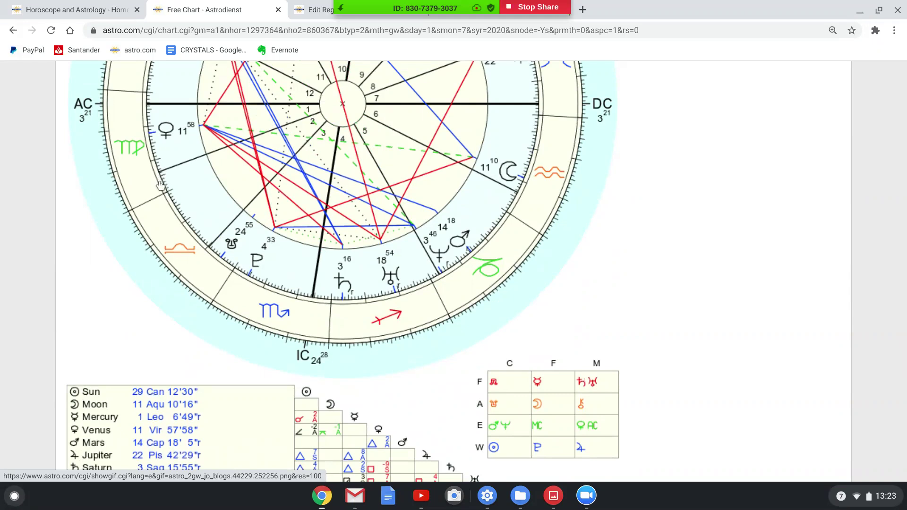
scroll(652, 276, down, 5)
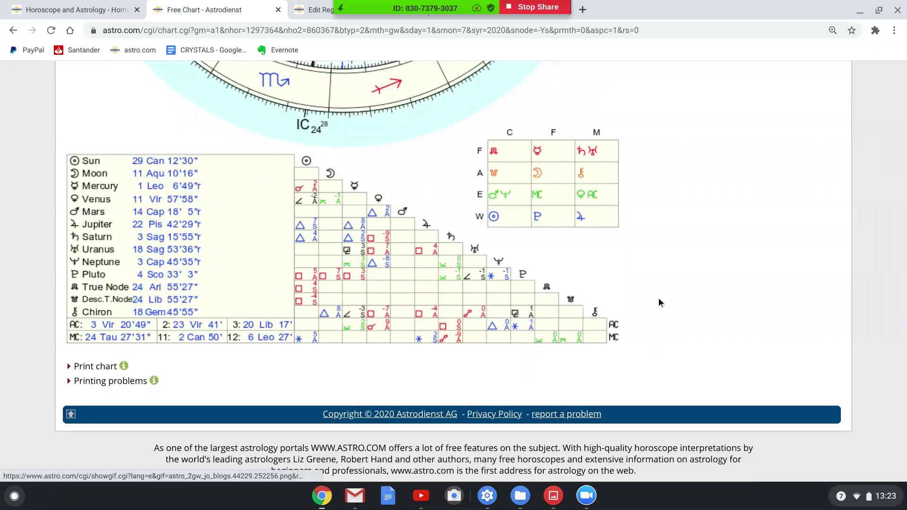
Compare the third, eleventh and twelfth house cusps and the Midheaven in the table with their lines on the chart wheel.
scroll(657, 299, up, 7)
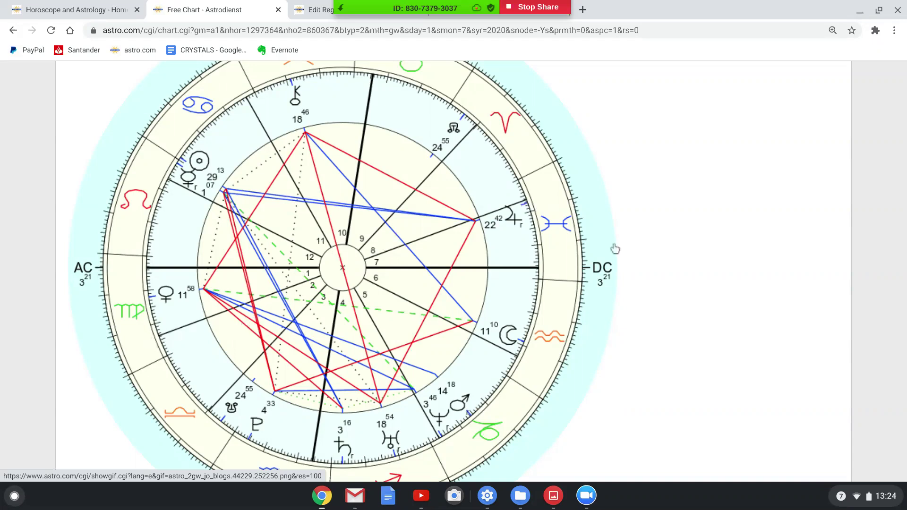
scroll(701, 261, down, 8)
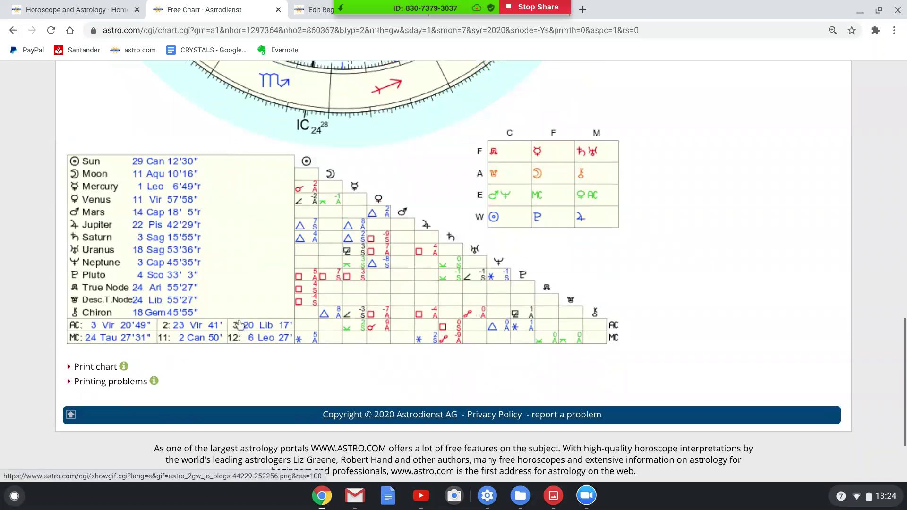
scroll(715, 216, up, 1)
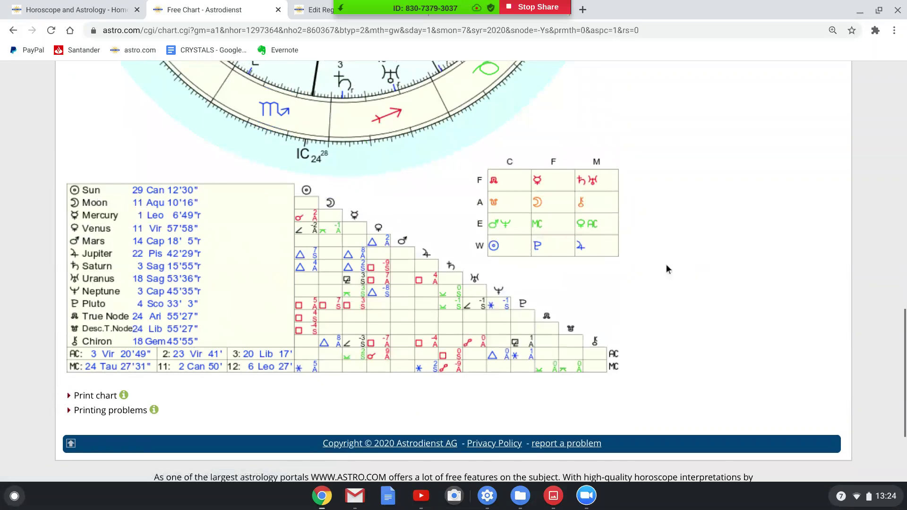
scroll(668, 267, up, 10)
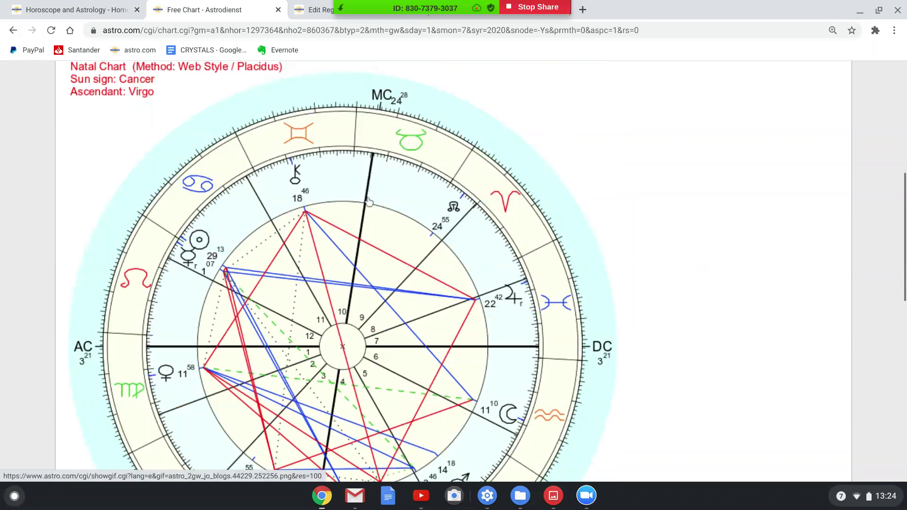
scroll(369, 201, down, 2)
scroll(369, 202, down, 4)
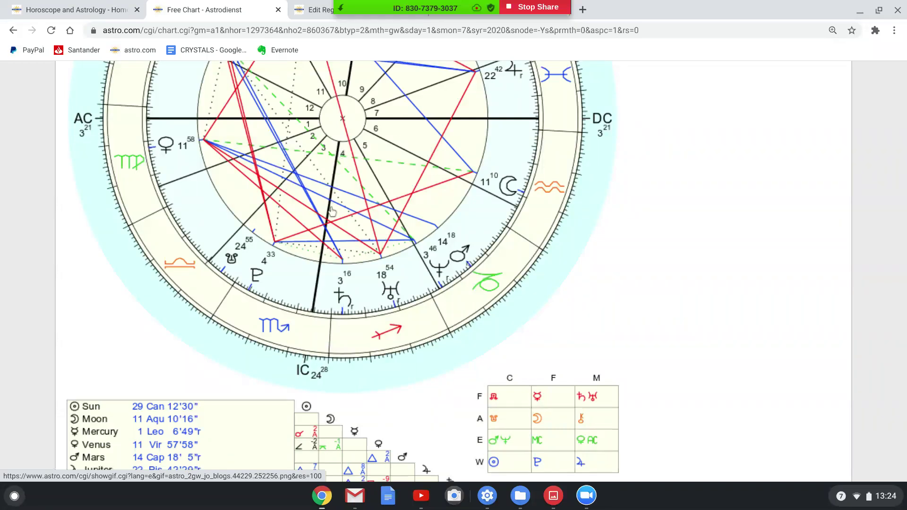
scroll(357, 232, down, 4)
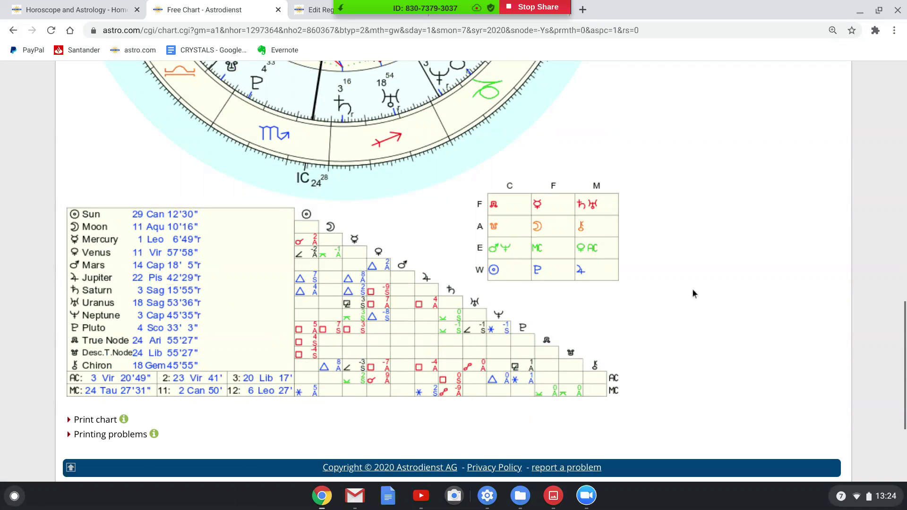
scroll(693, 289, up, 6)
scroll(693, 289, down, 5)
scroll(693, 290, down, 2)
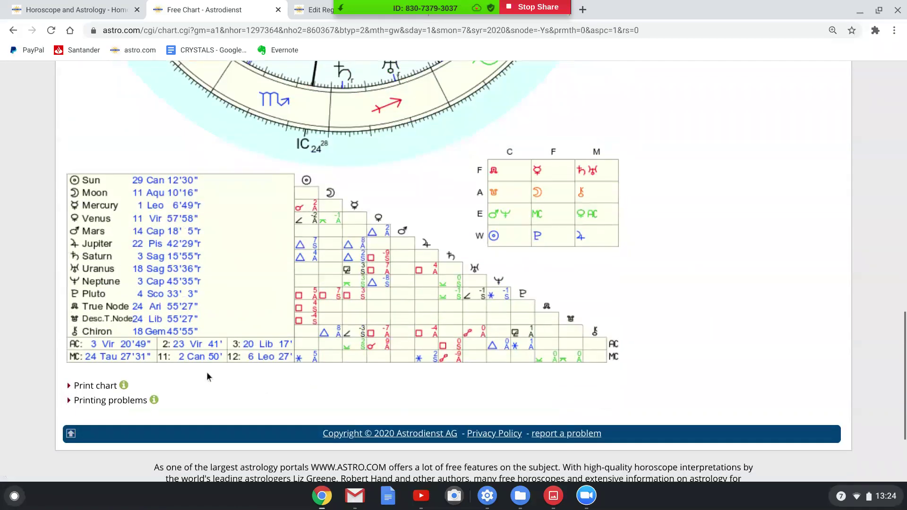
Look over the chart wheel and the positions table, aspect grid and element grid beneath it.
scroll(689, 326, up, 7)
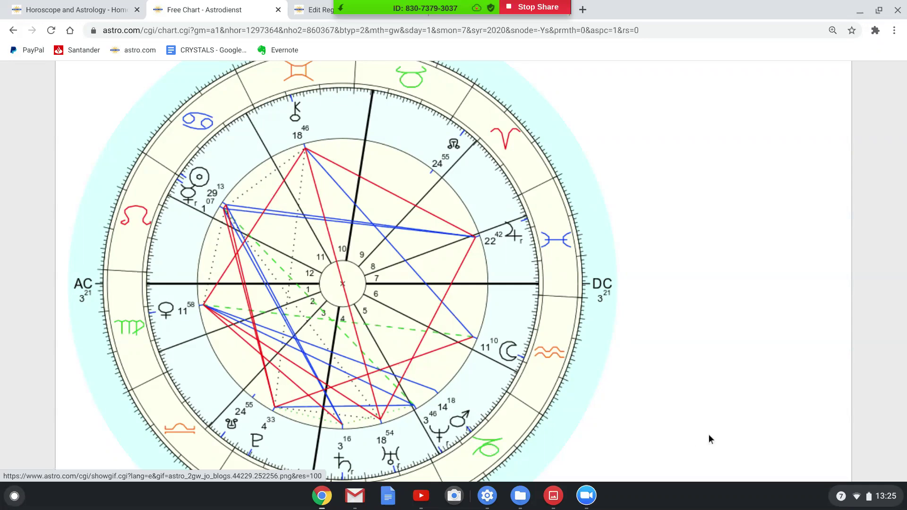
scroll(710, 435, down, 5)
scroll(710, 440, down, 3)
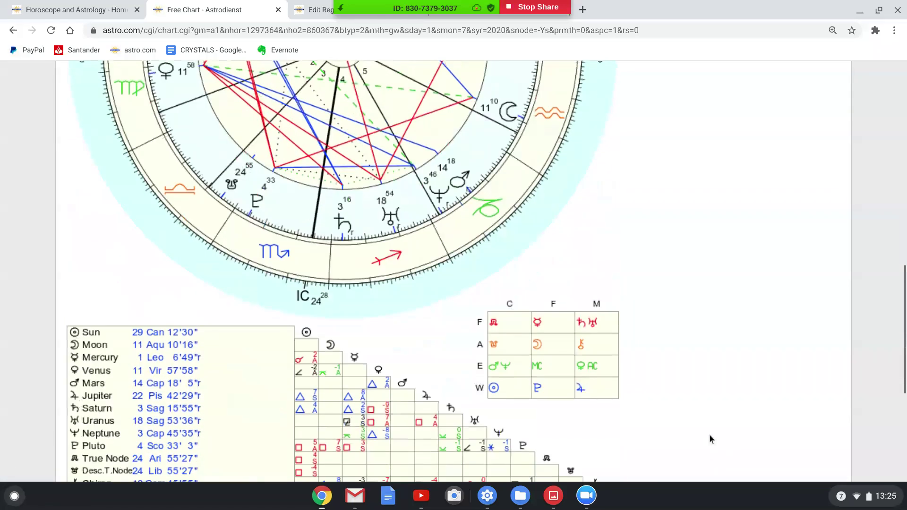
scroll(343, 270, up, 2)
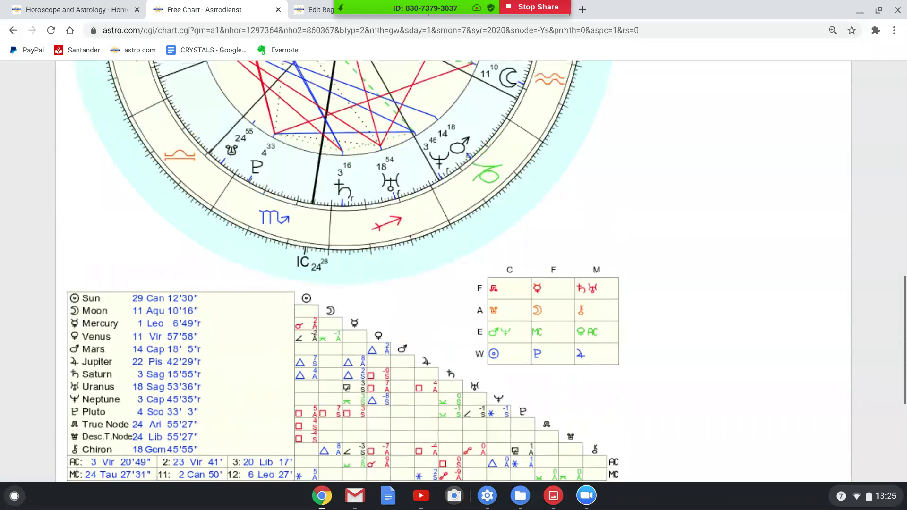
scroll(343, 271, down, 3)
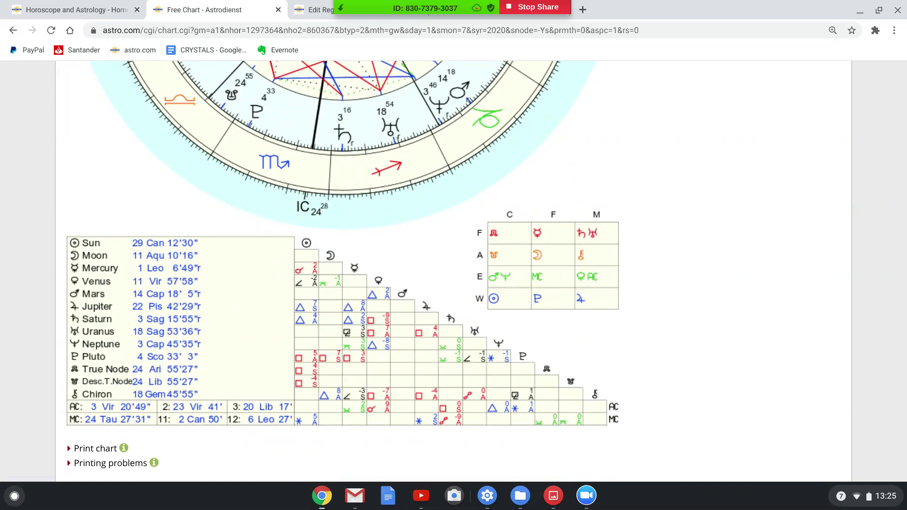
scroll(487, 271, up, 2)
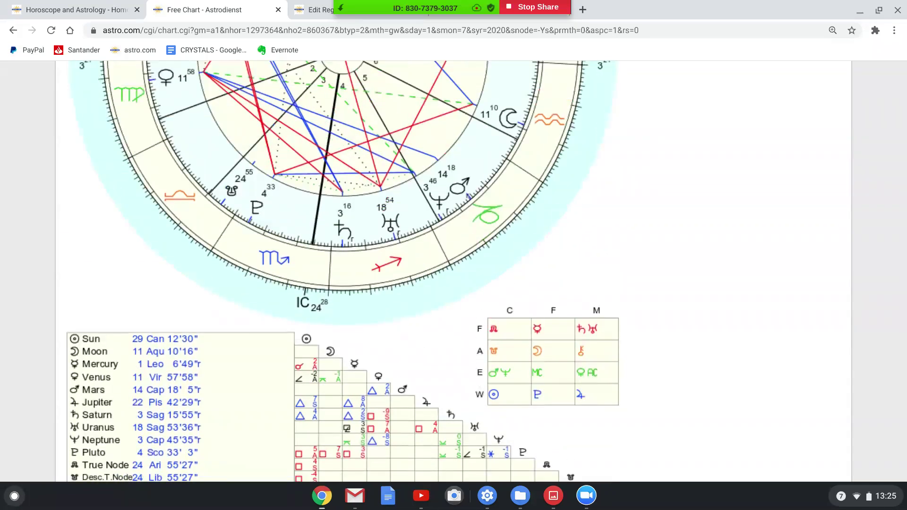
scroll(487, 271, down, 1)
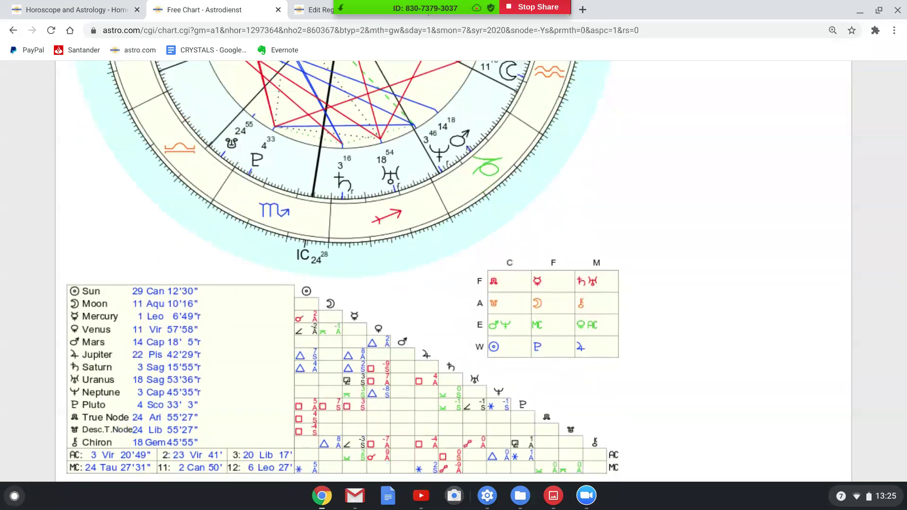
Check the birth data, Sun sign and Ascendant above the wheel and return to the tables below it.
scroll(241, 187, up, 9)
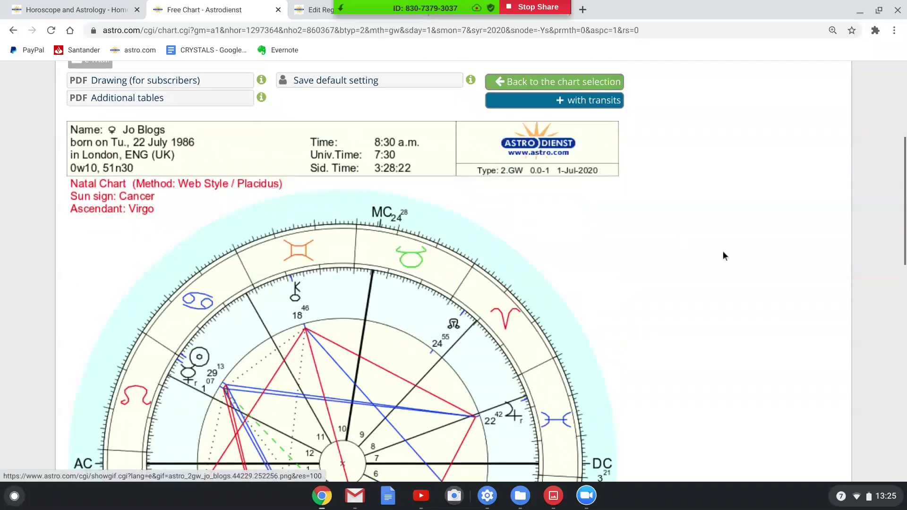
scroll(724, 253, down, 1)
scroll(726, 256, down, 6)
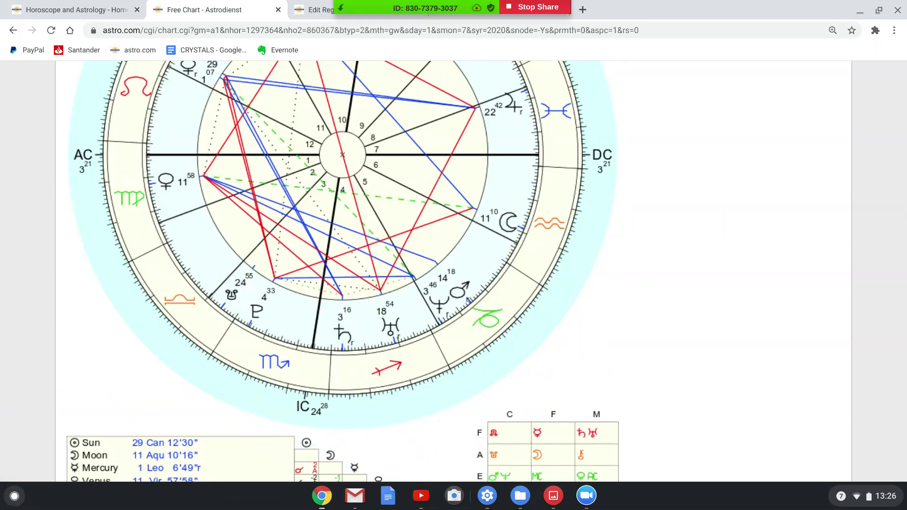
scroll(454, 271, down, 4)
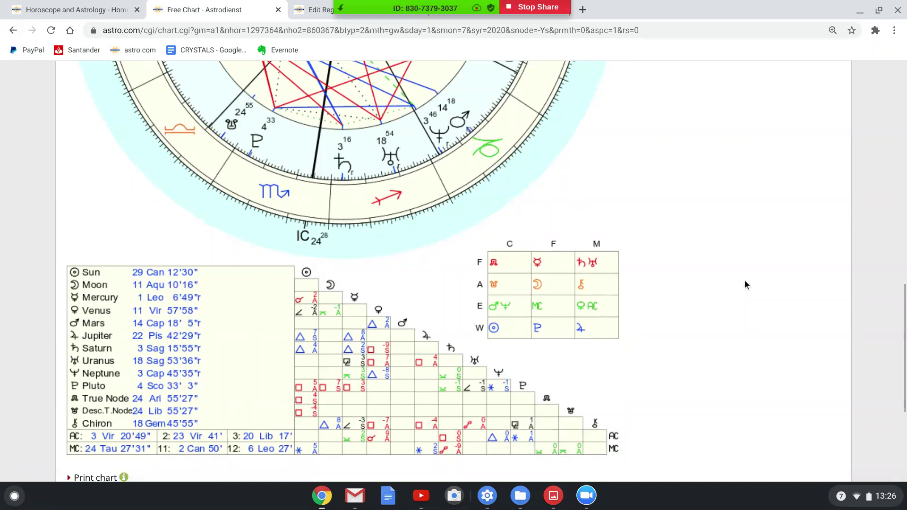
Read the planet positions and follow the rows and columns of the adjoining aspect grid.
scroll(745, 281, up, 1)
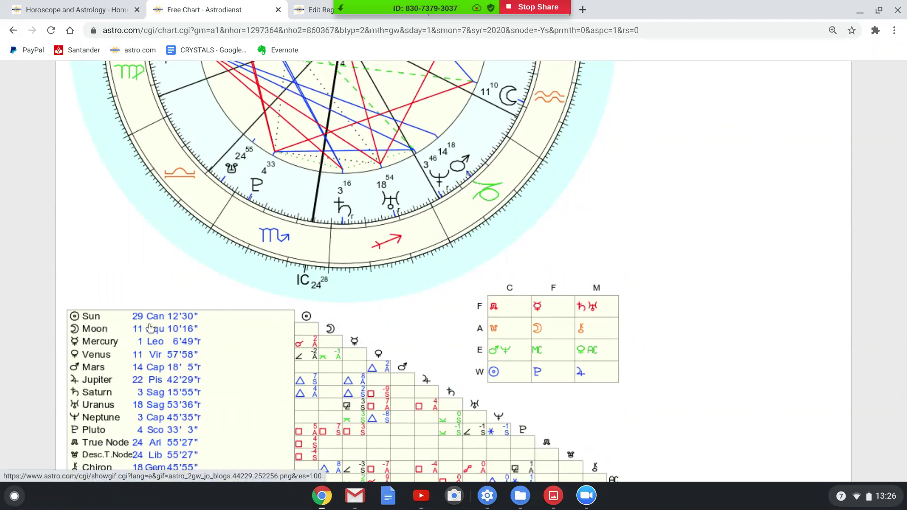
scroll(177, 334, up, 1)
scroll(177, 333, down, 2)
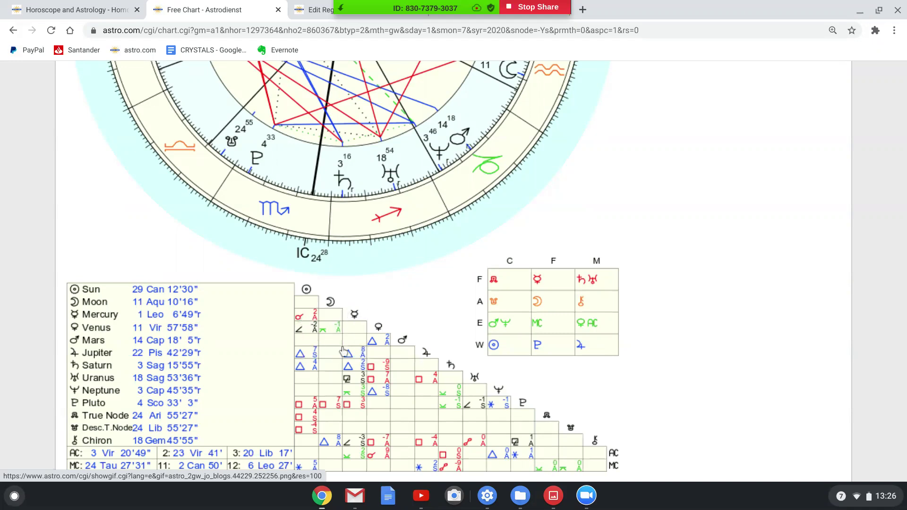
scroll(344, 350, down, 2)
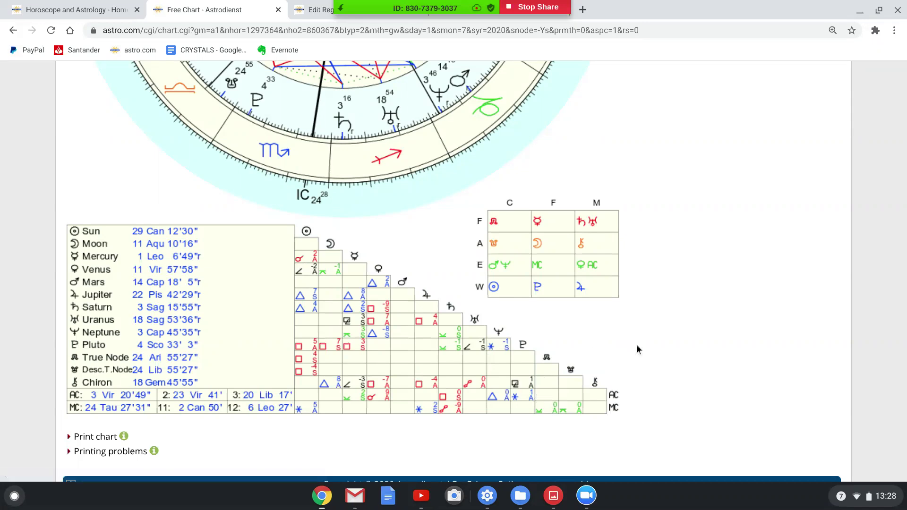
Examine the element and modality grid and compare its planet entries with their zodiac signs on the chart wheel.
scroll(637, 349, up, 4)
scroll(637, 350, down, 1)
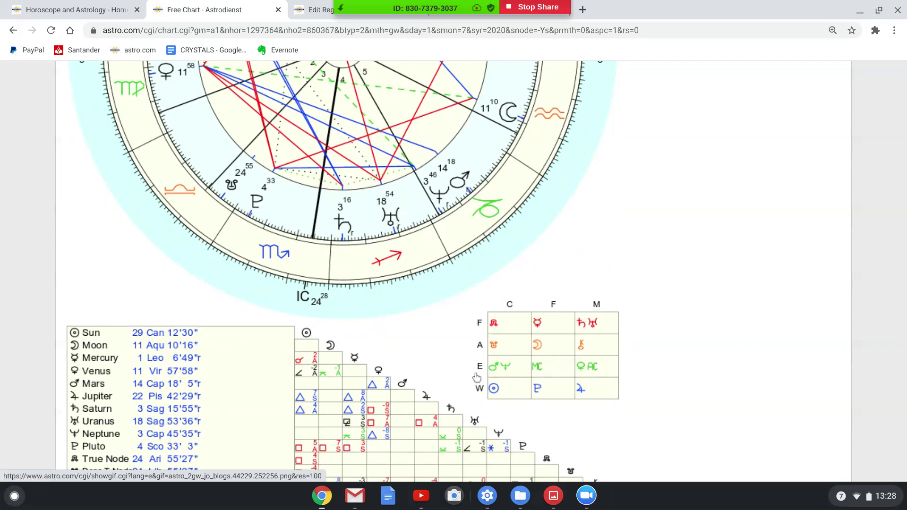
scroll(675, 385, up, 1)
scroll(675, 388, up, 5)
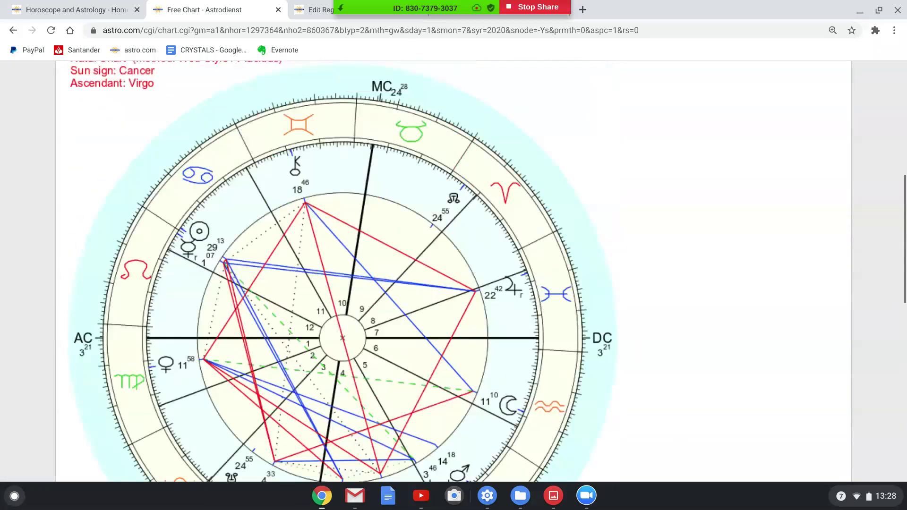
scroll(487, 271, down, 3)
scroll(486, 271, up, 1)
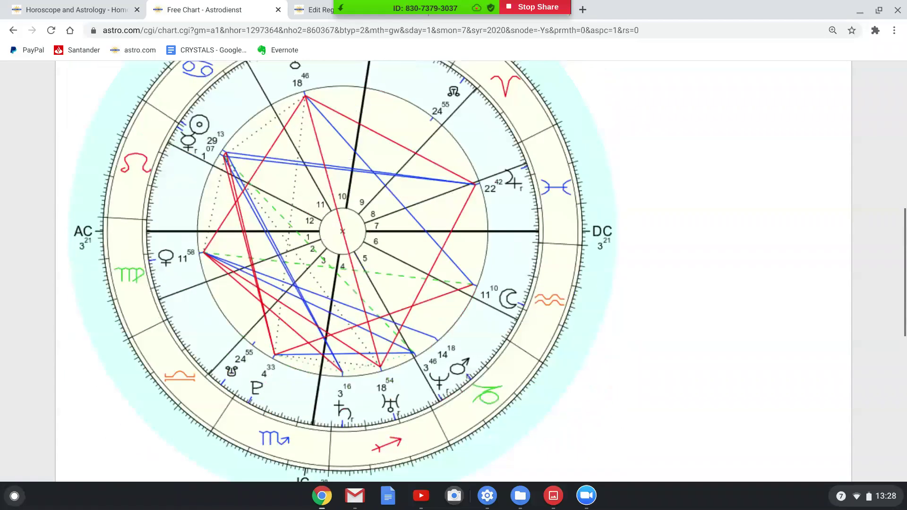
scroll(486, 271, up, 3)
scroll(487, 271, down, 3)
scroll(487, 271, down, 1)
scroll(487, 270, down, 2)
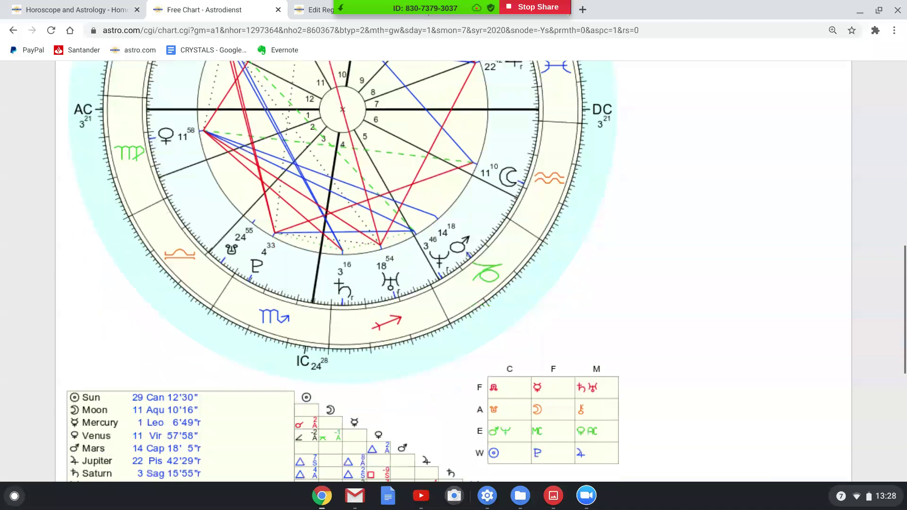
scroll(487, 271, up, 2)
scroll(487, 271, down, 2)
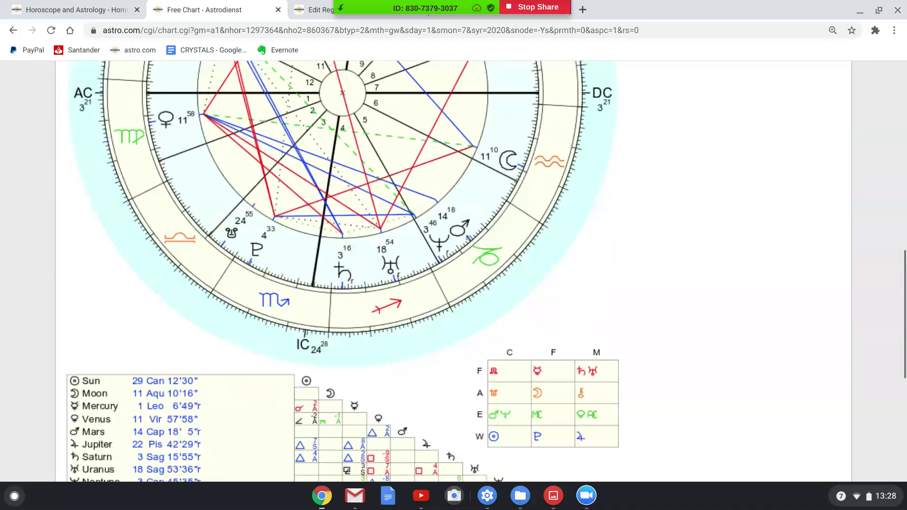
Review the element and modality grid again alongside the positions table and the lower half of the wheel.
scroll(107, 265, down, 3)
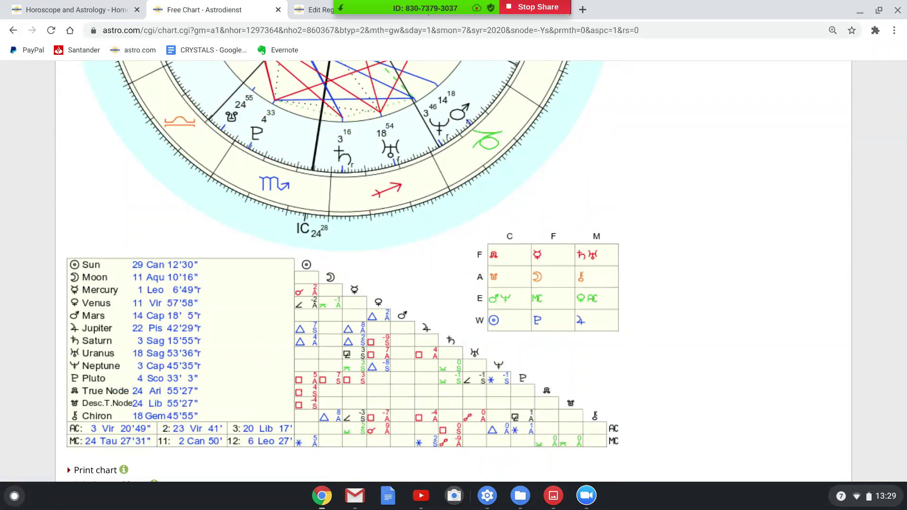
scroll(454, 270, up, 1)
scroll(453, 271, up, 2)
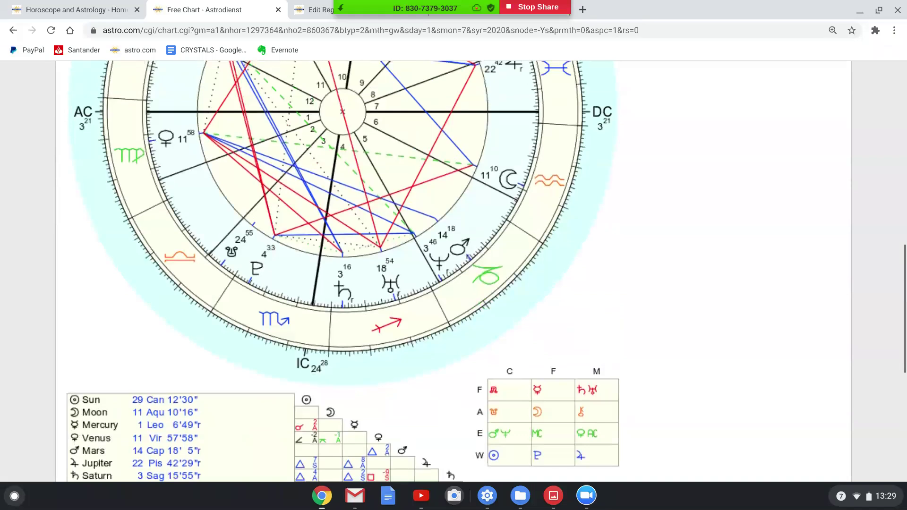
scroll(621, 262, down, 3)
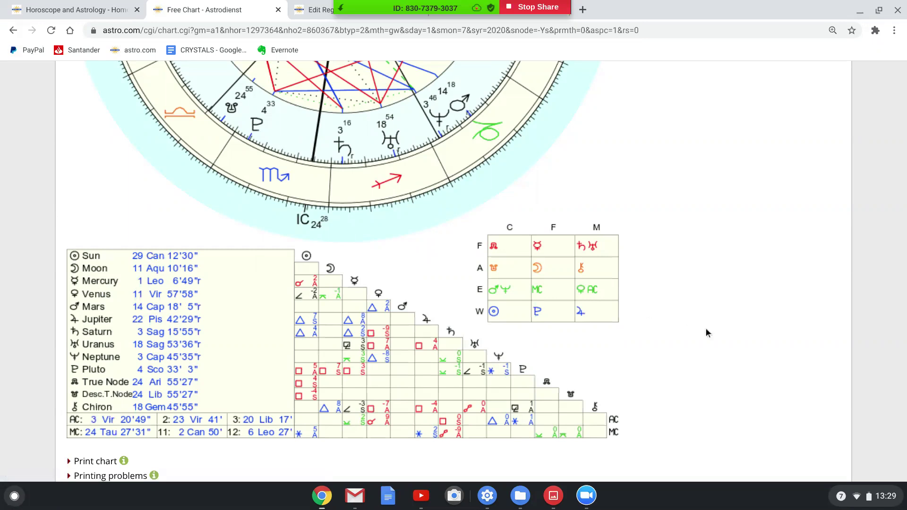
scroll(707, 333, up, 2)
scroll(707, 334, down, 3)
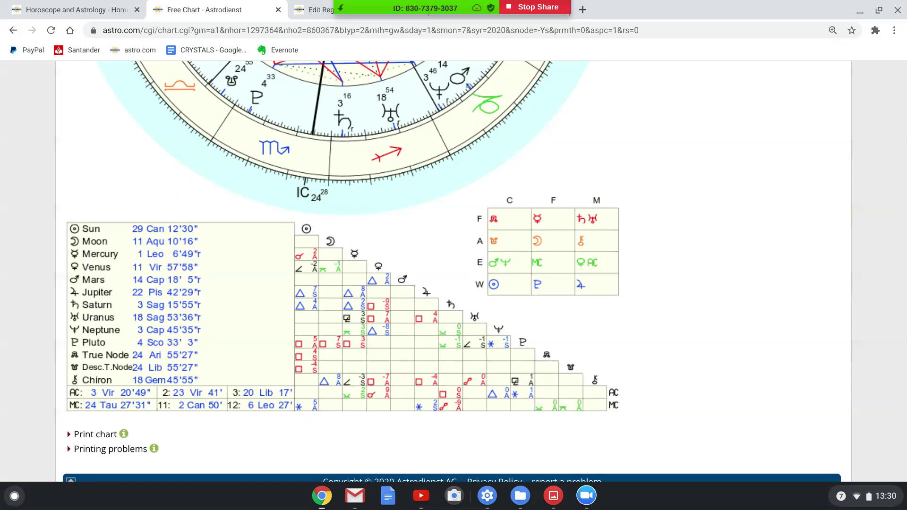
Examine the Sun's column in the aspect grid and compare its aspects with the coloured lines inside the wheel.
scroll(454, 269, up, 3)
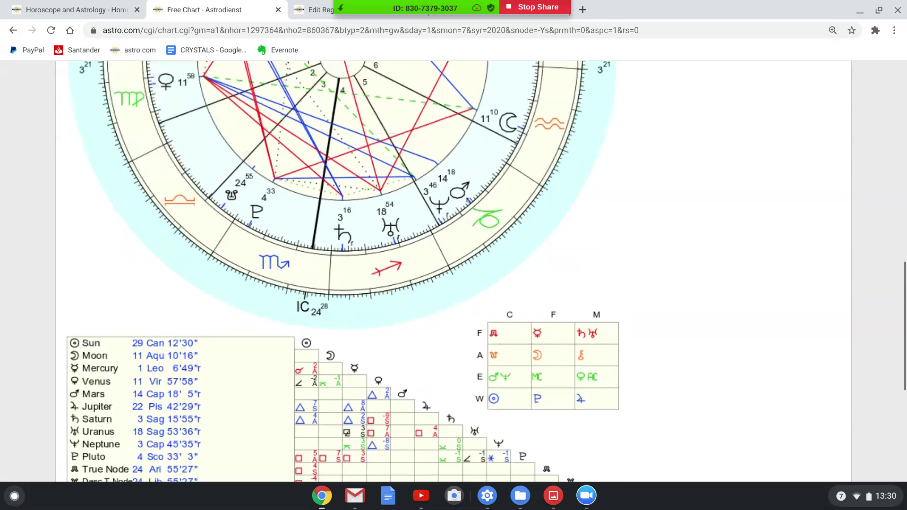
scroll(454, 269, up, 2)
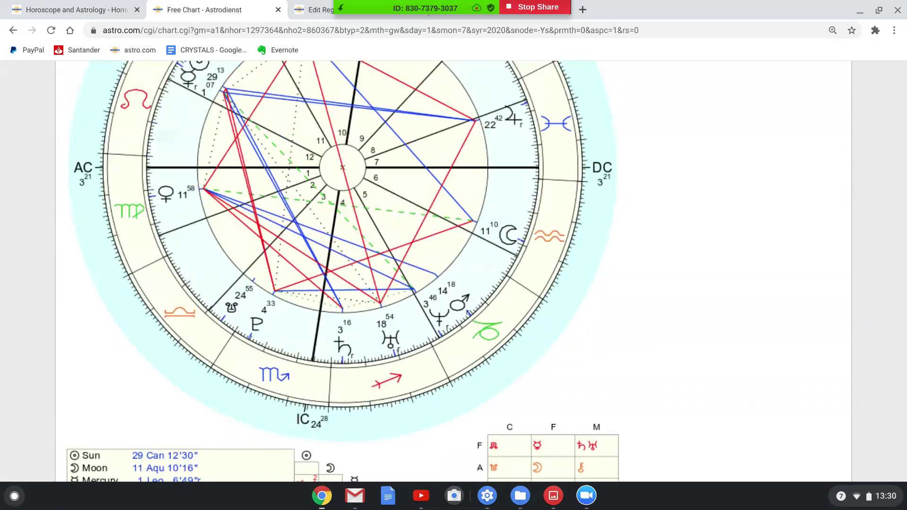
scroll(75, 298, down, 3)
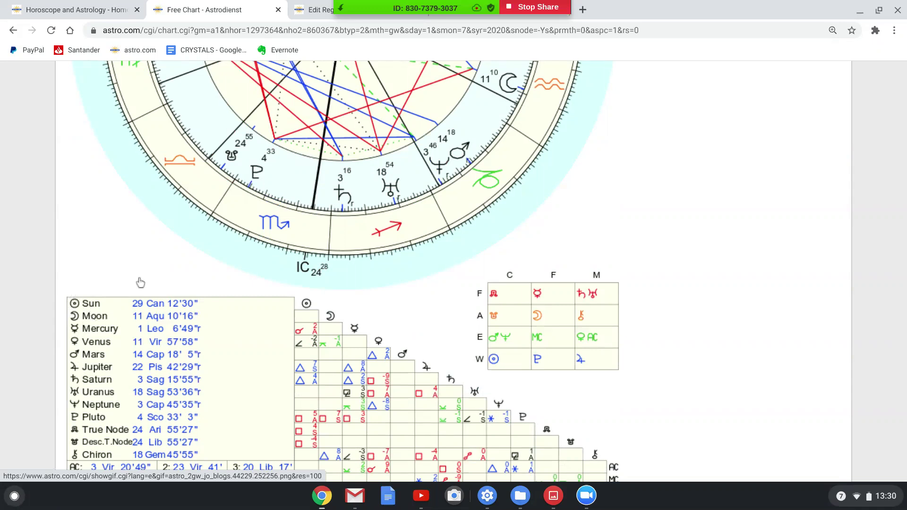
scroll(133, 278, down, 2)
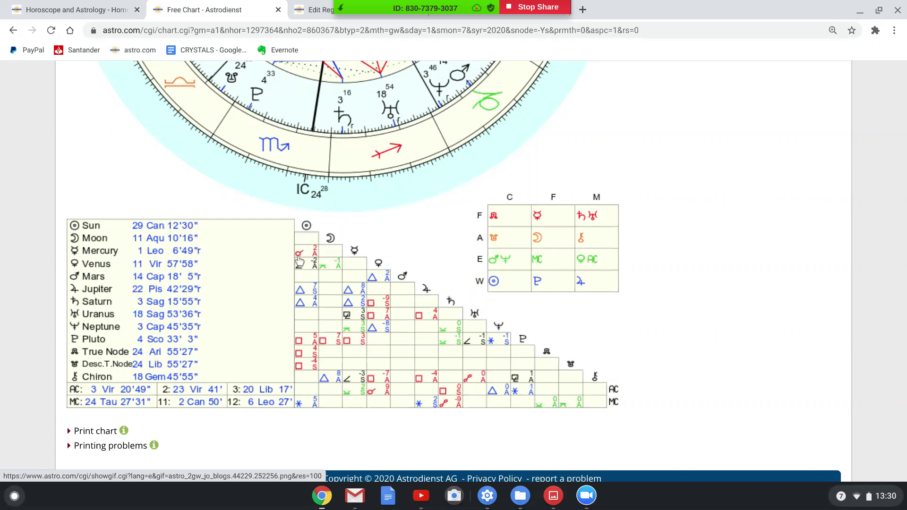
scroll(374, 249, up, 3)
scroll(375, 250, up, 5)
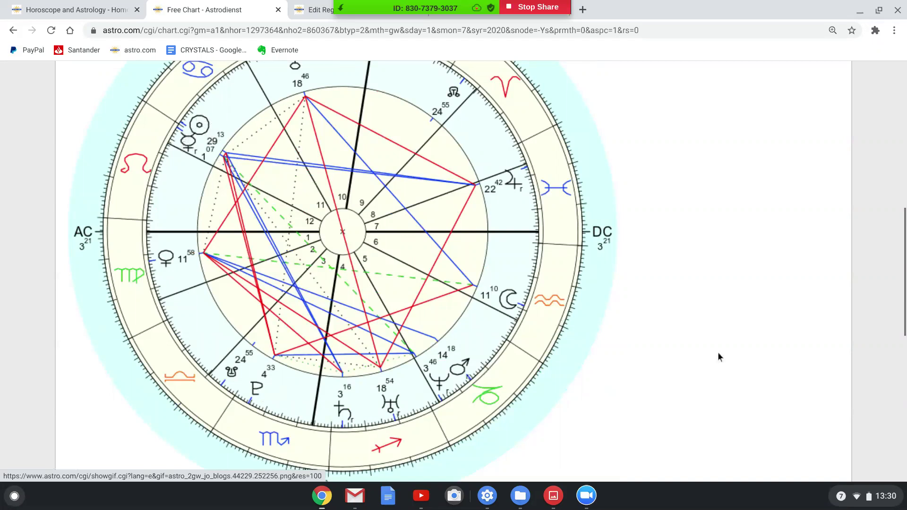
scroll(718, 356, down, 5)
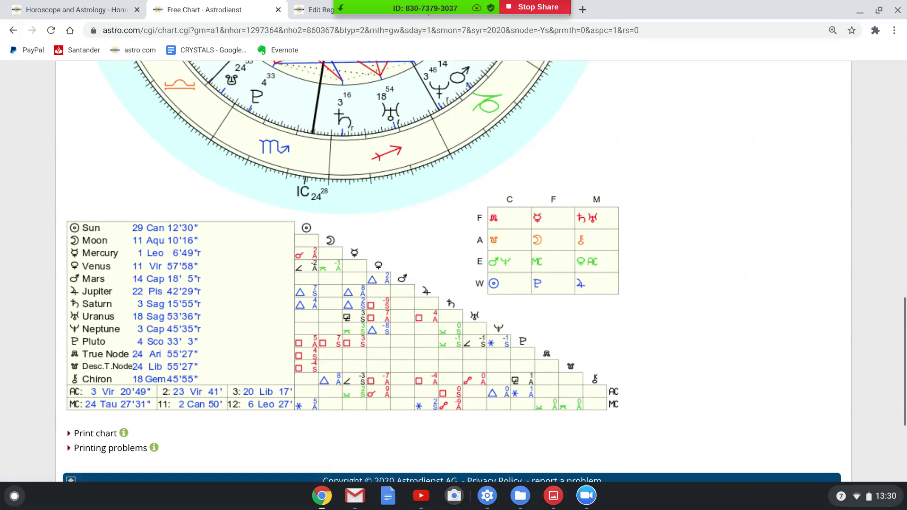
scroll(503, 283, down, 1)
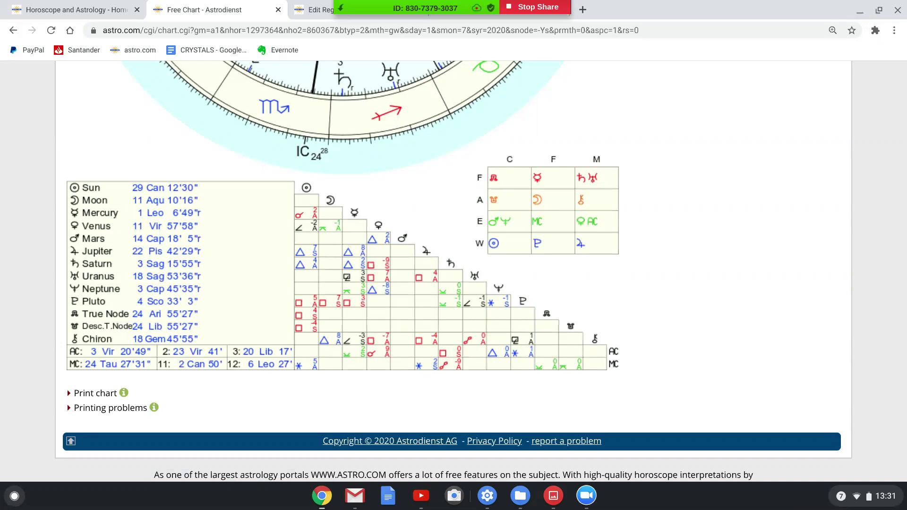
Return to the birth data above the natal chart and open the meeting's additional options.
scroll(454, 269, up, 7)
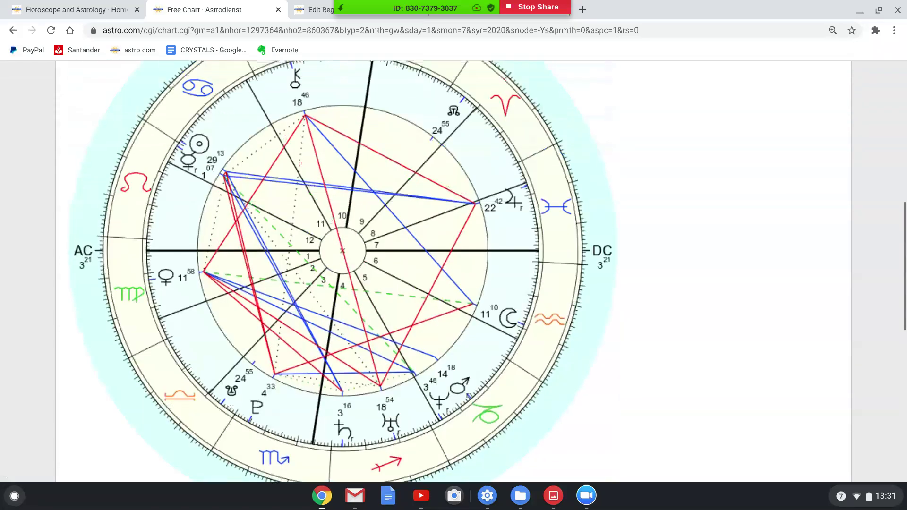
scroll(453, 269, up, 4)
scroll(454, 269, up, 2)
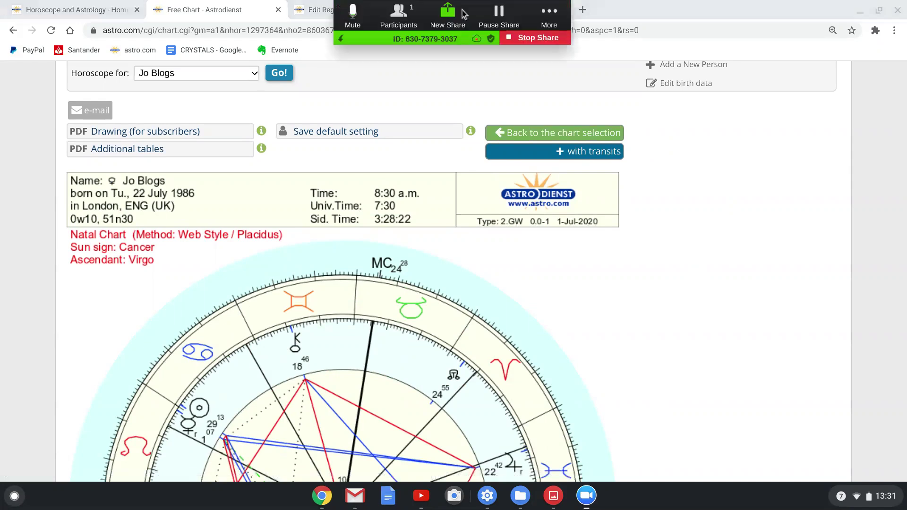
click(549, 14)
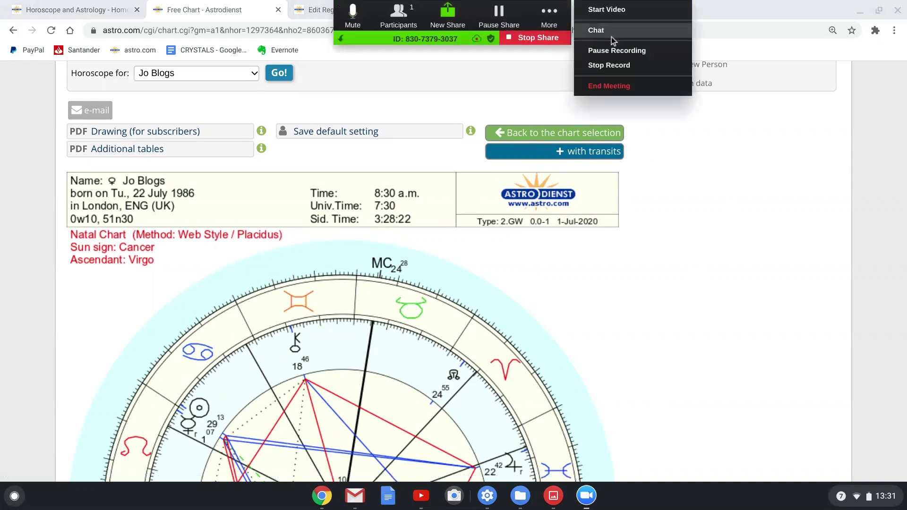